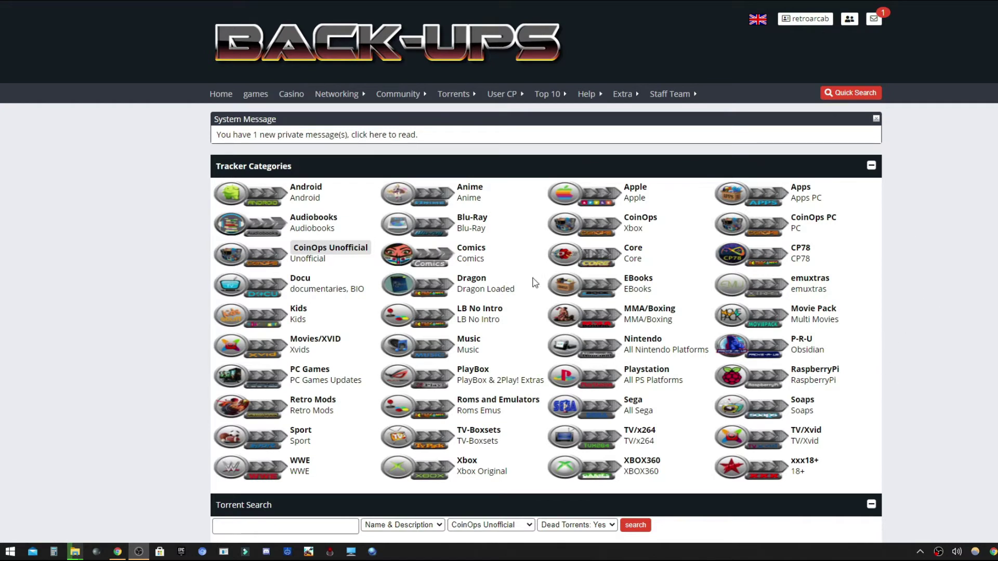
Step: Search the CoinOps Unofficial torrents for "guitar" and open the suggested "CoinOps Next PC - Guitar Hero x Rock Band" page
click(349, 251)
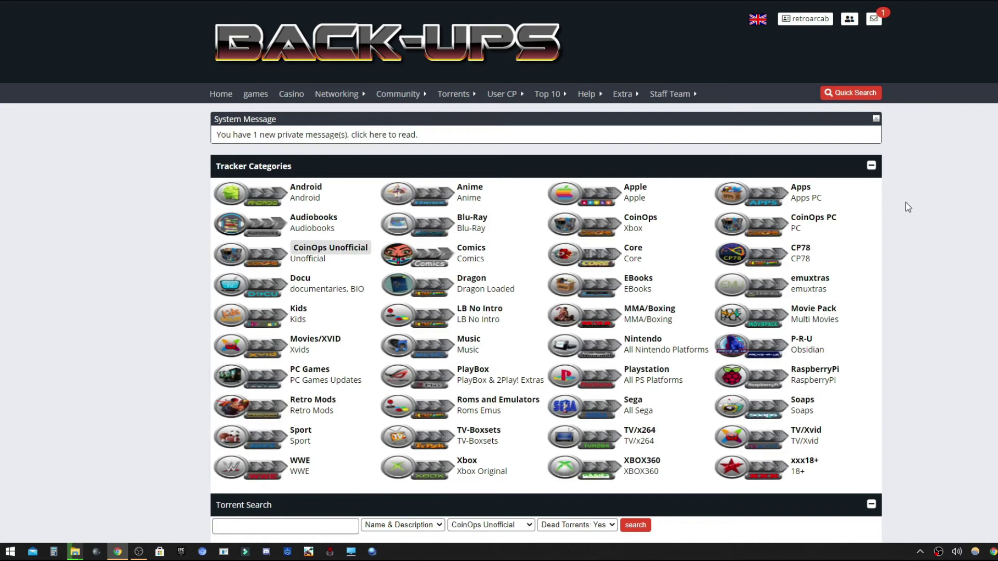
scroll(411, 288, down, 6)
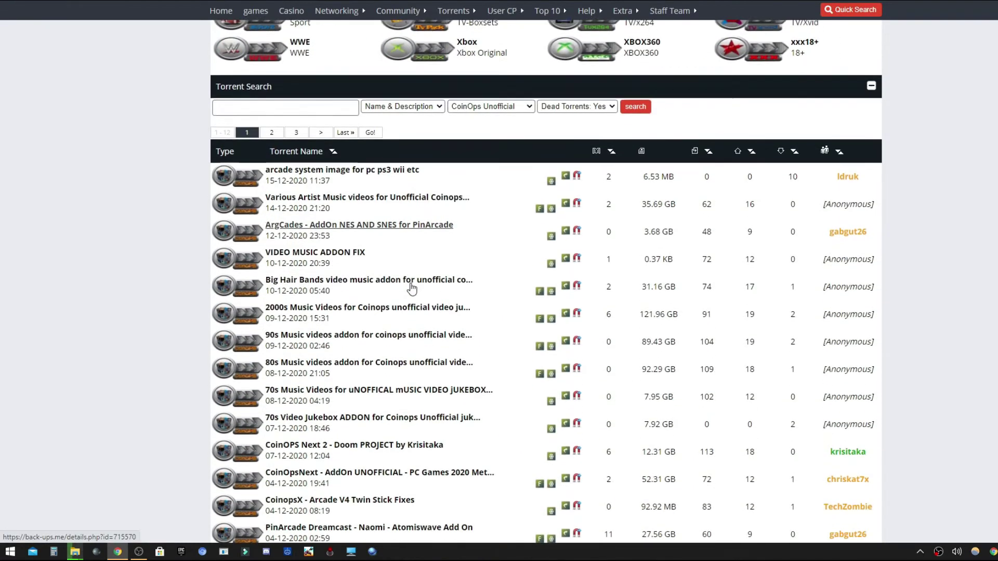
scroll(412, 287, up, 1)
click(308, 166)
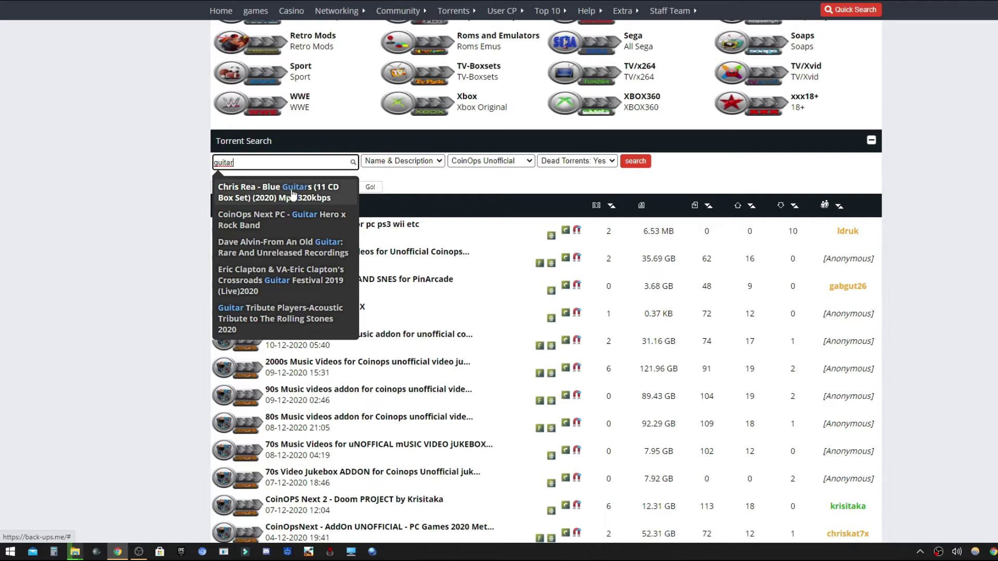
click(261, 224)
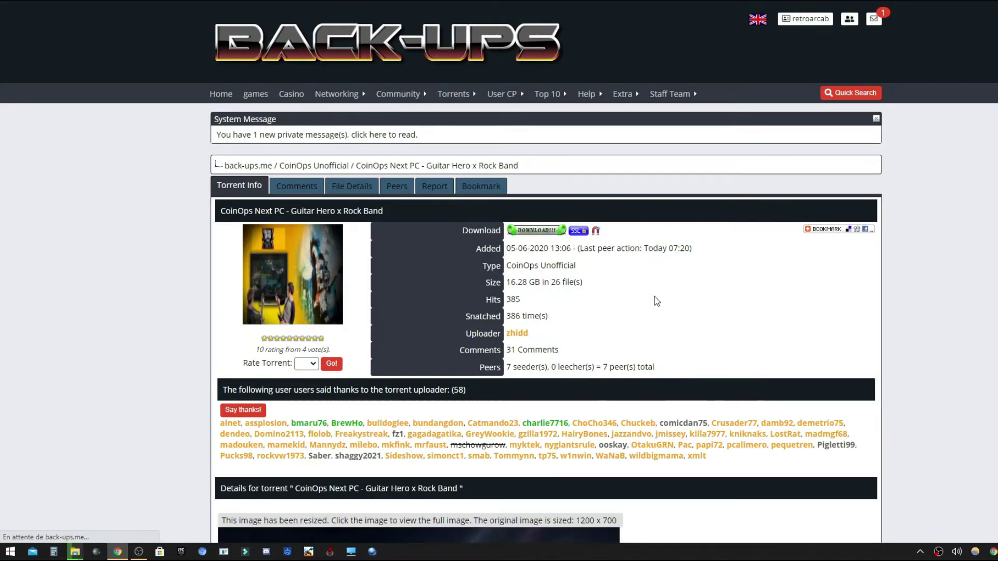
Step: Read the torrent's description for the extraction instructions, included songs and themes, and the control key assignments
scroll(657, 301, down, 1)
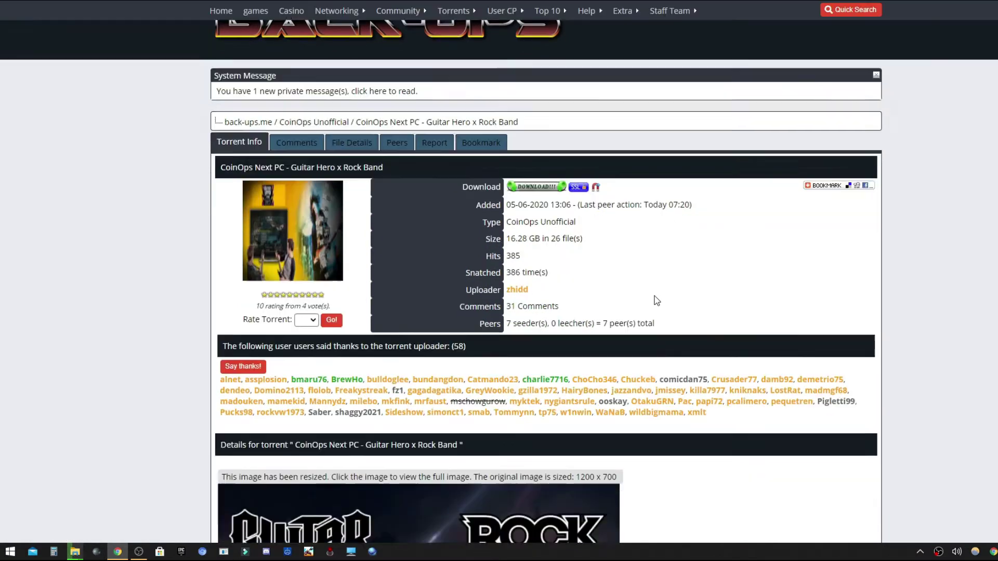
scroll(656, 301, down, 10)
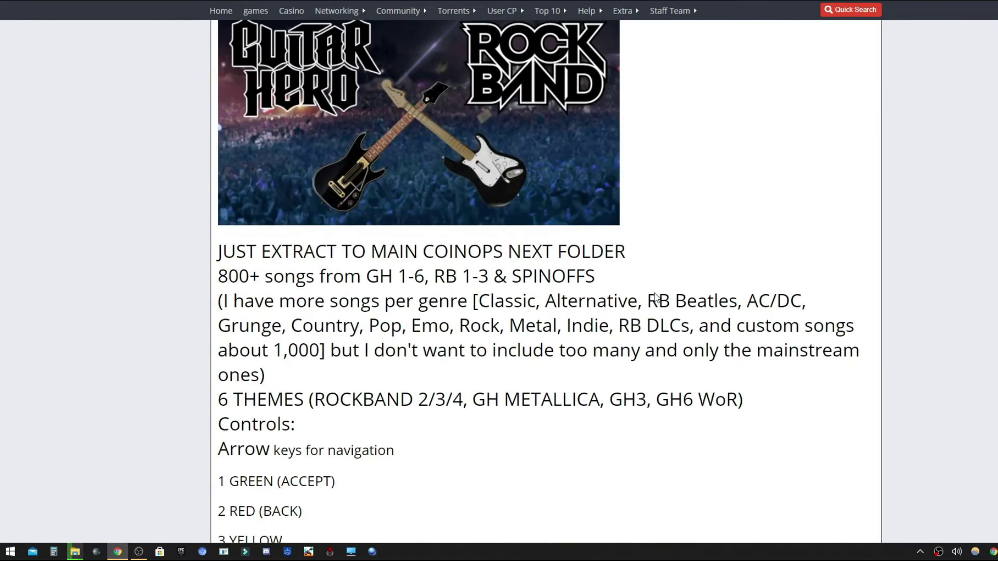
scroll(655, 293, down, 2)
scroll(655, 292, down, 2)
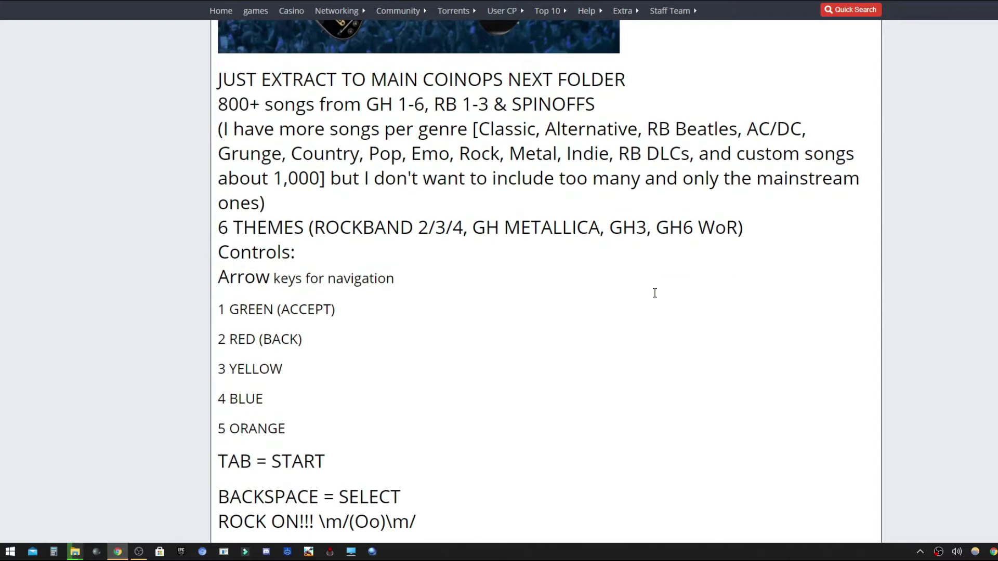
scroll(653, 296, up, 14)
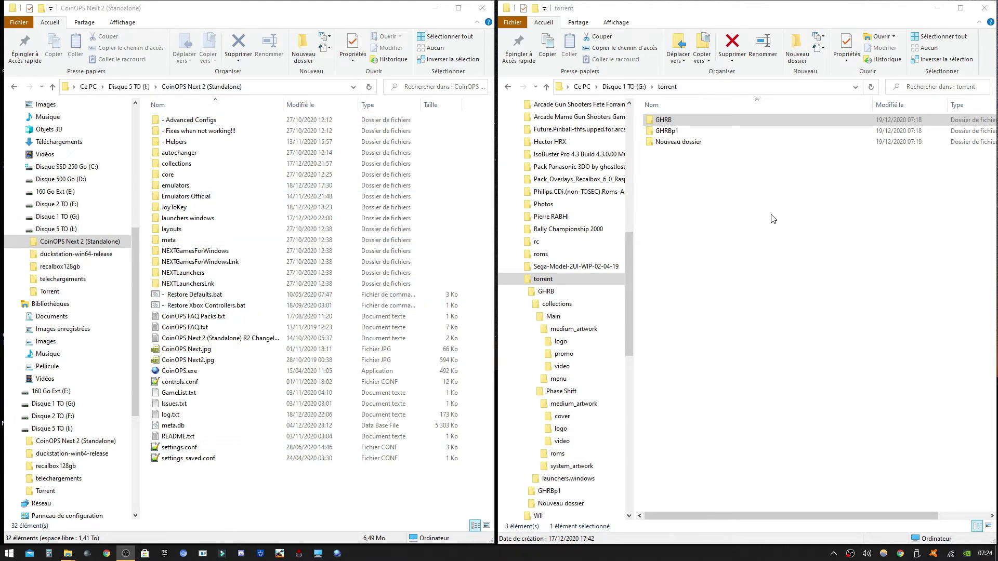
Step: Examine the contents of the downloaded GHRB folder, including its collections subfolder, and of the GHRBp1 folder
click(676, 122)
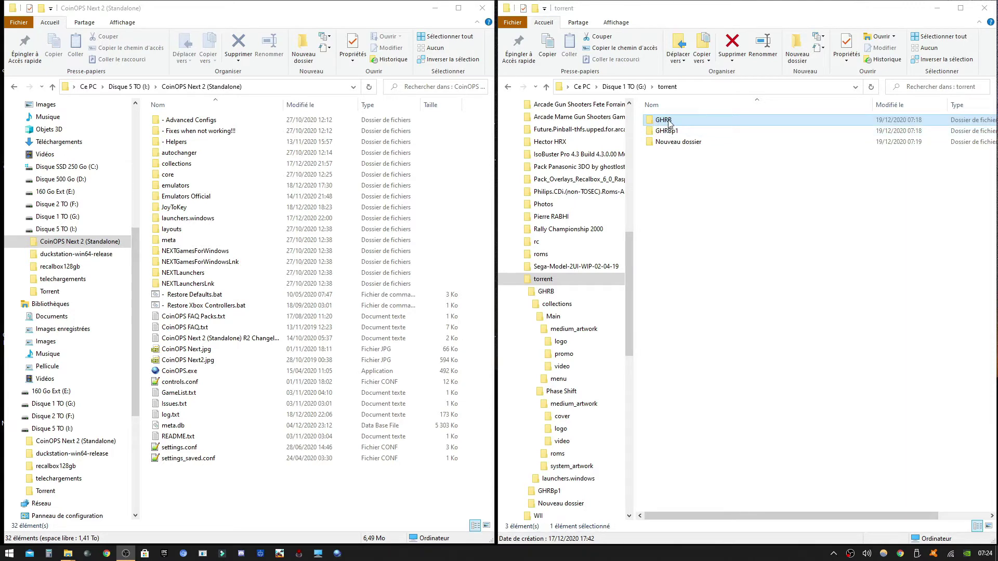
double_click(670, 123)
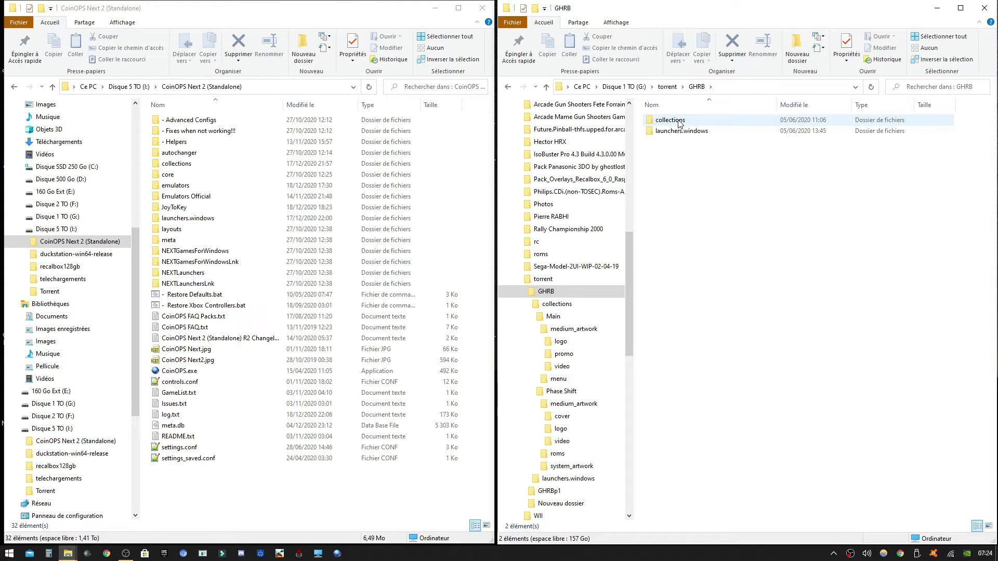
double_click(679, 122)
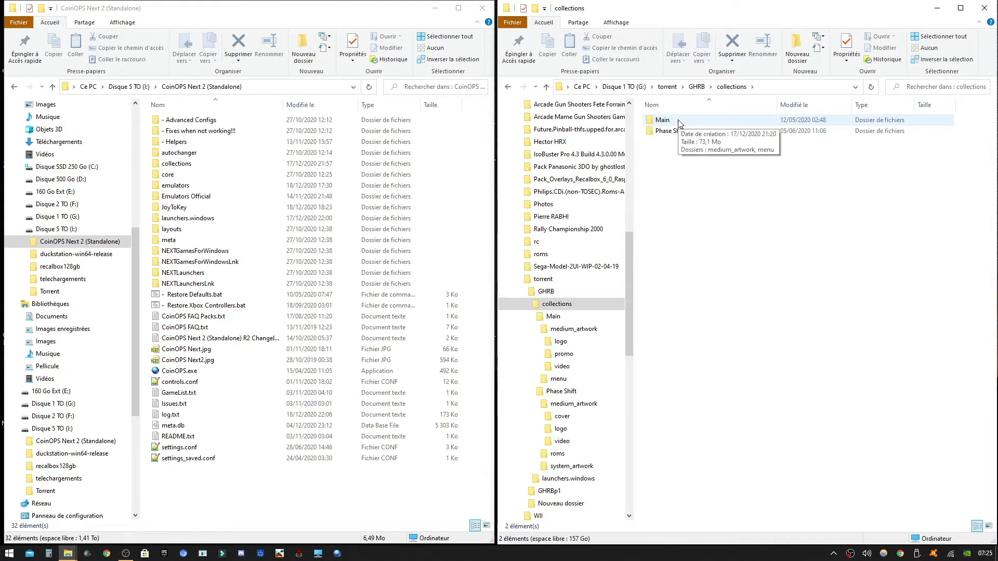
click(697, 87)
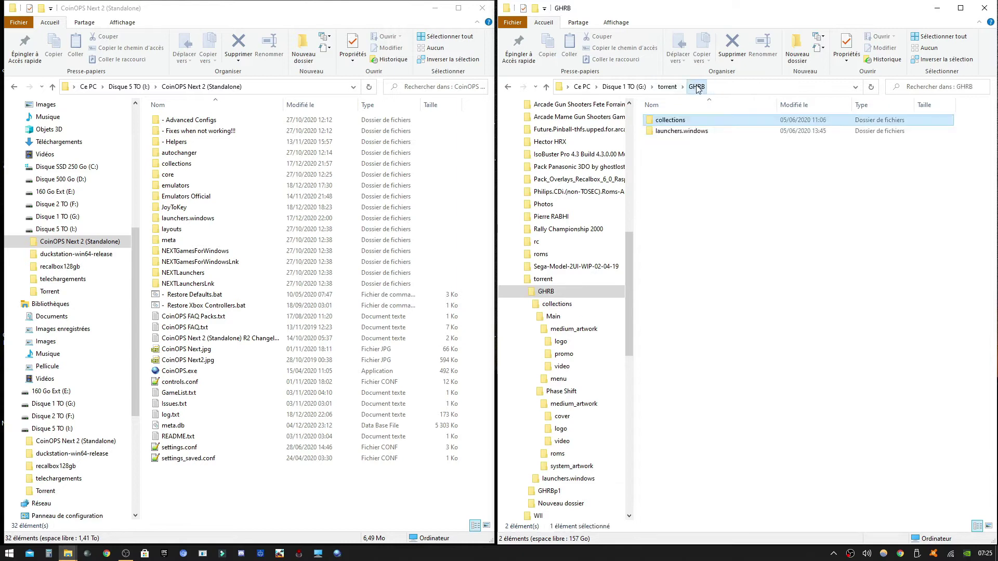
click(669, 87)
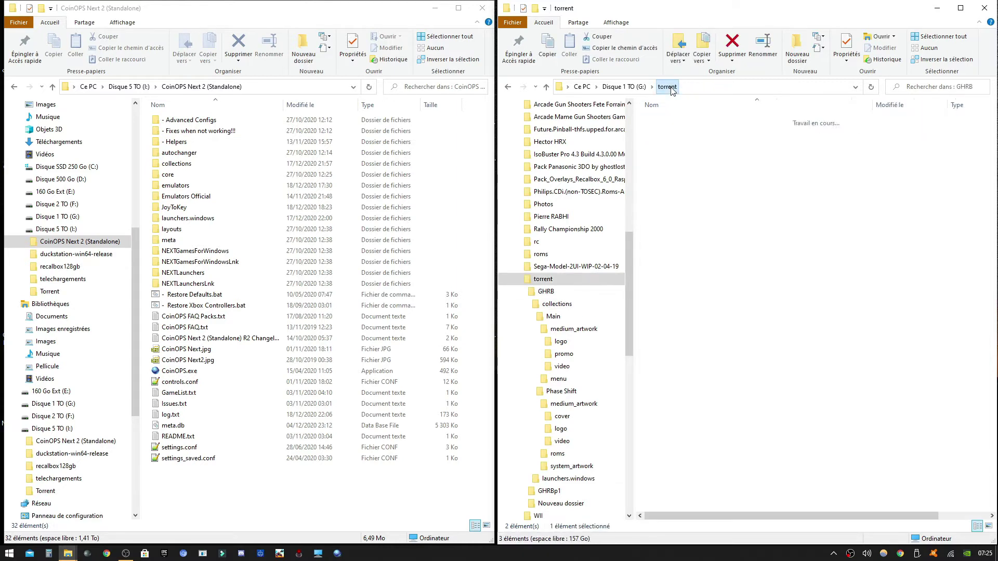
double_click(676, 131)
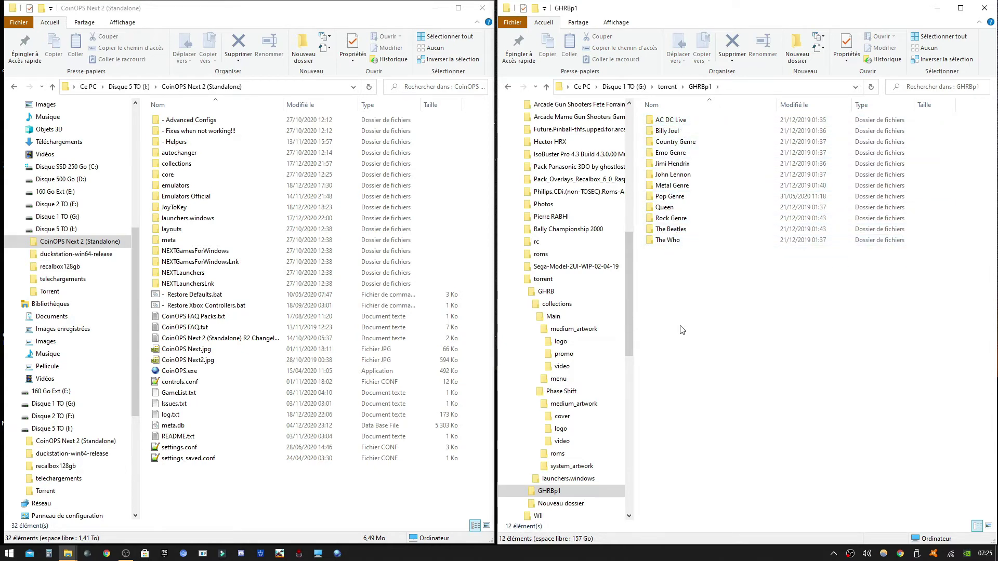
key(BackSpace)
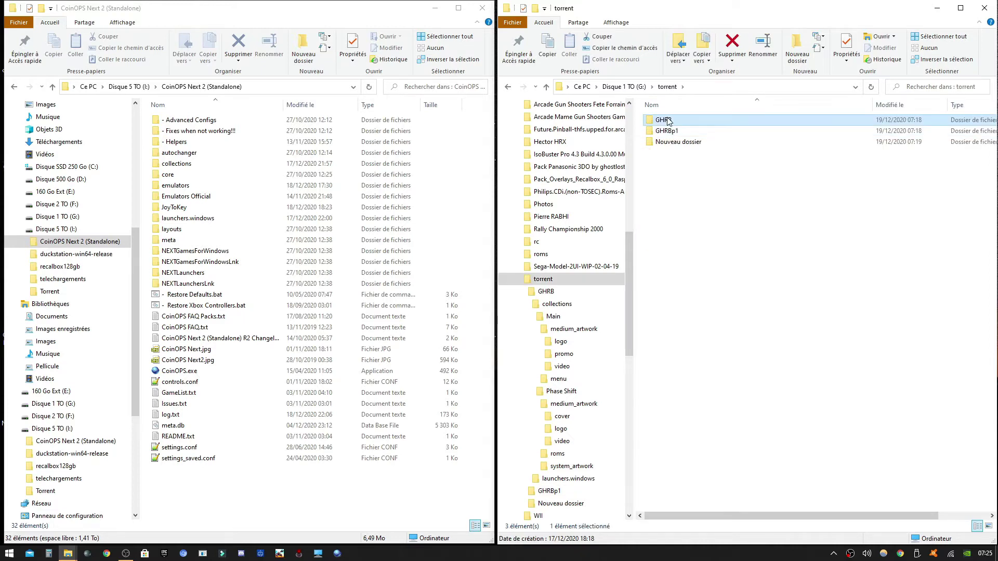
Step: Copy the Phase Shift folder from GHRB's collections folder into the collections folder of CoinOPS Next 2 (Standalone)
double_click(669, 120)
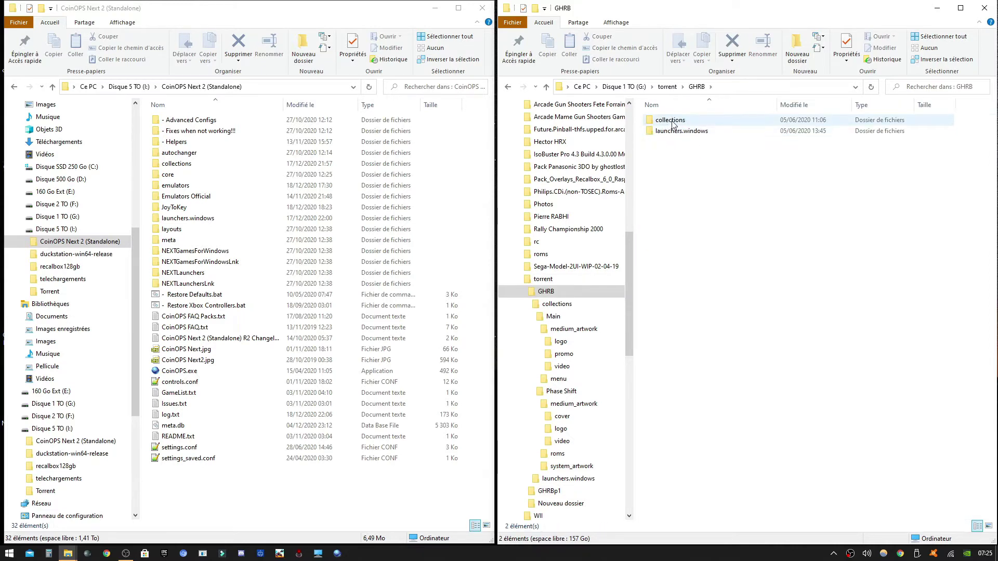
double_click(193, 167)
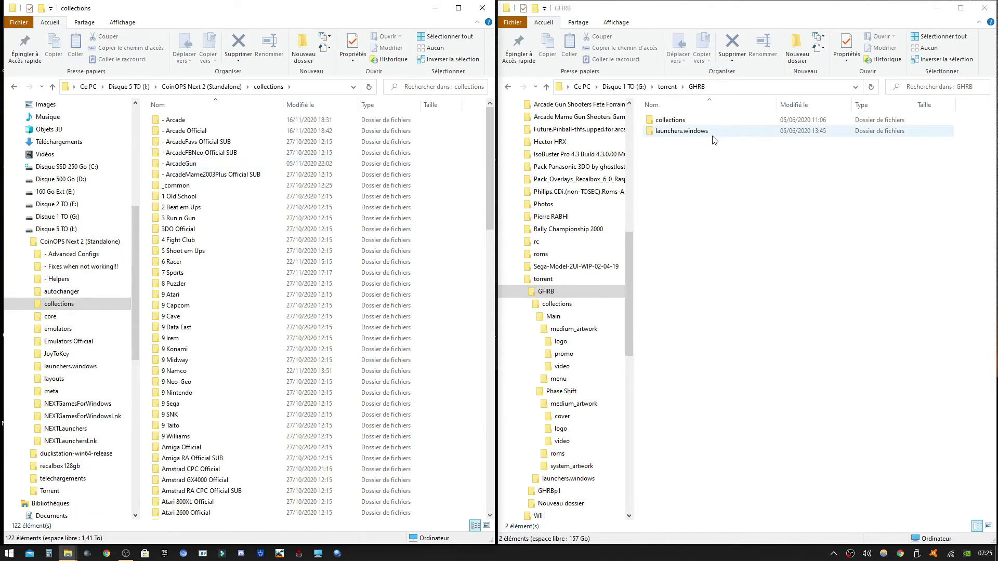
double_click(670, 120)
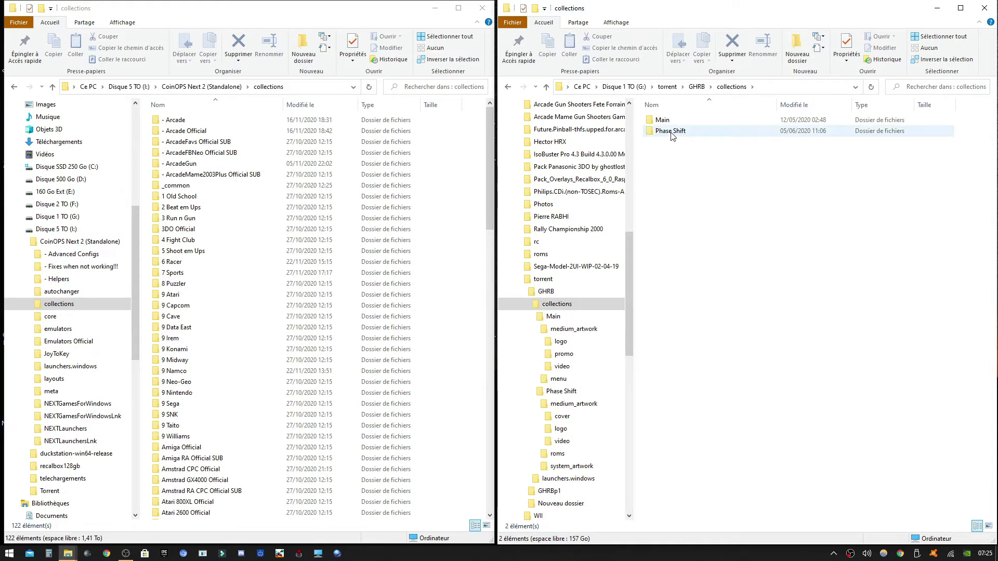
scroll(294, 360, down, 15)
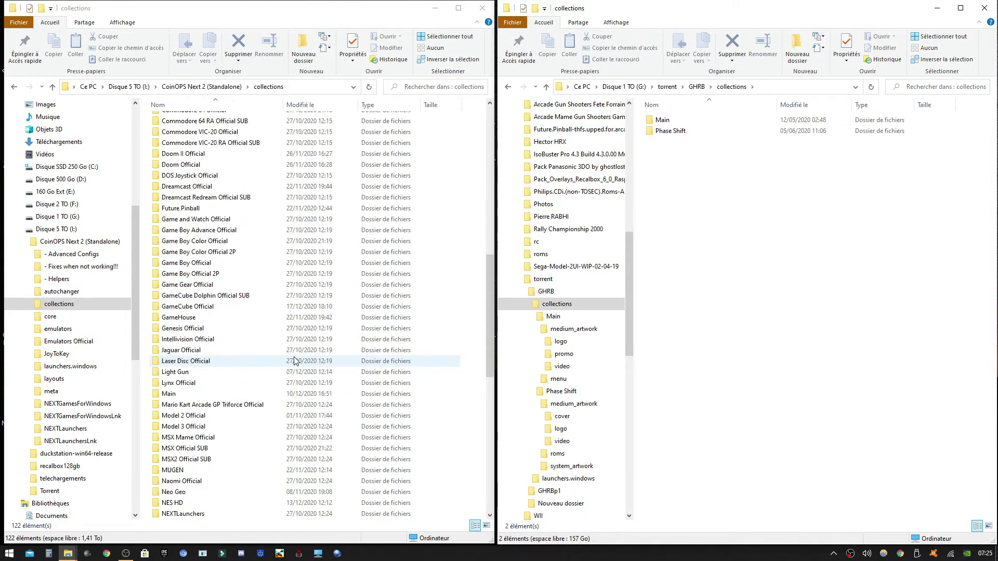
scroll(293, 361, down, 14)
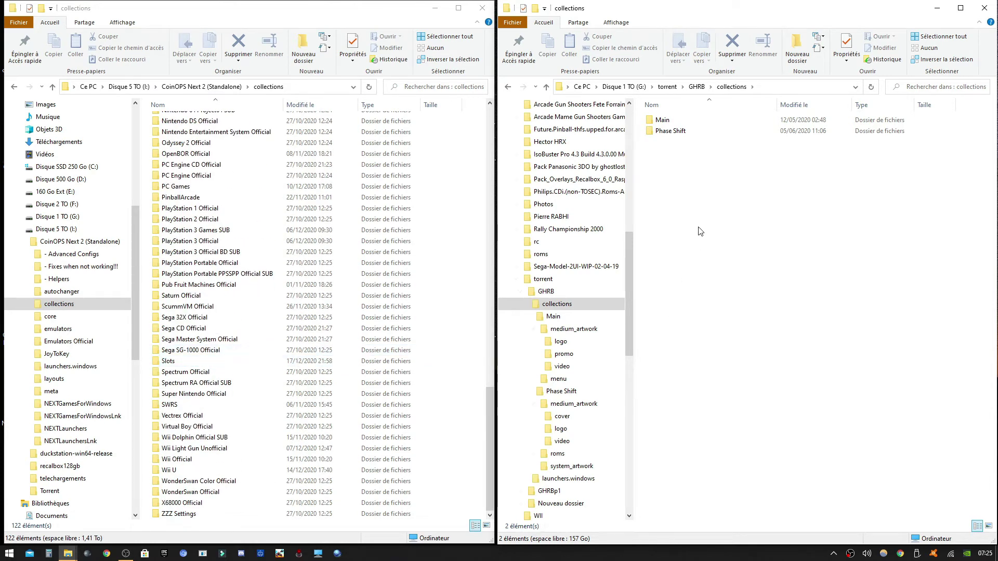
right_click(670, 134)
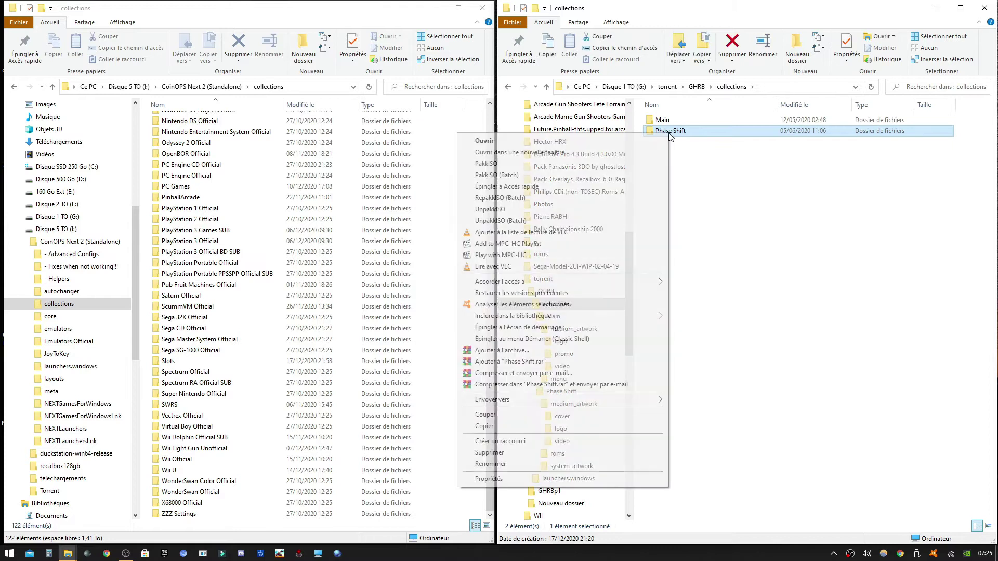
click(549, 428)
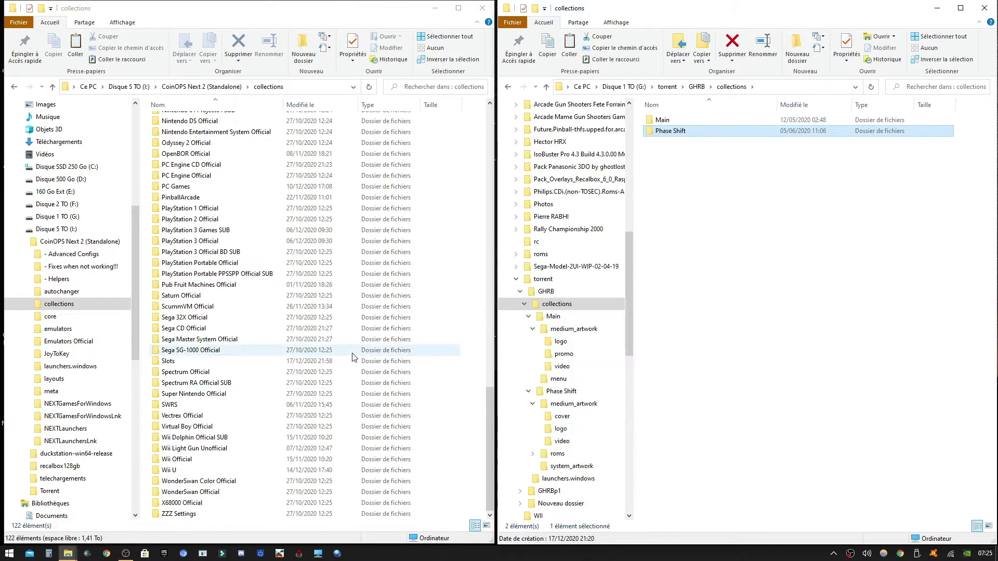
right_click(353, 336)
click(235, 406)
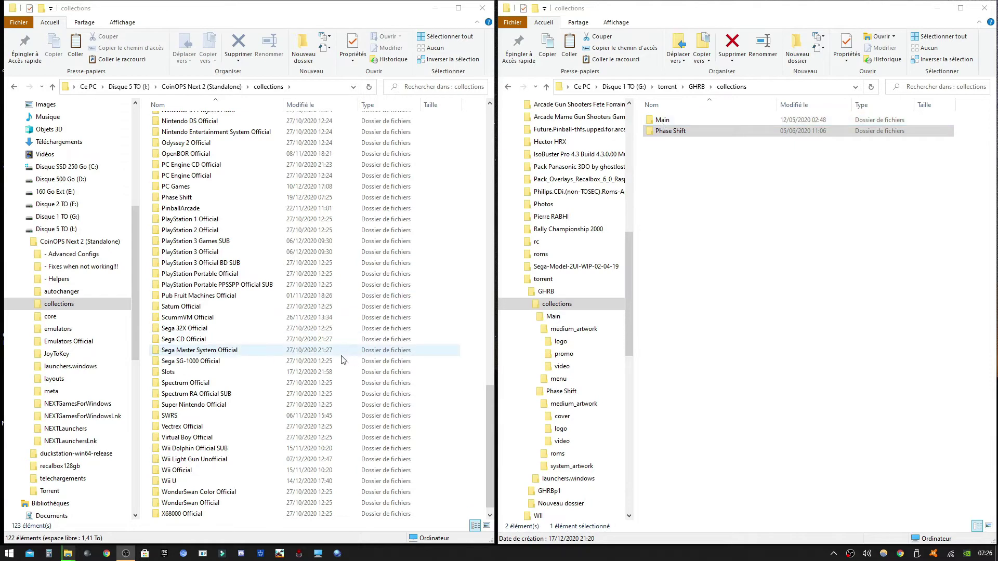
Step: Copy Phase Shift.txt from GHRB's collections\Main\menu folder into the matching menu folder of CoinOPS Next 2 (Standalone)
scroll(342, 360, up, 8)
scroll(342, 361, up, 1)
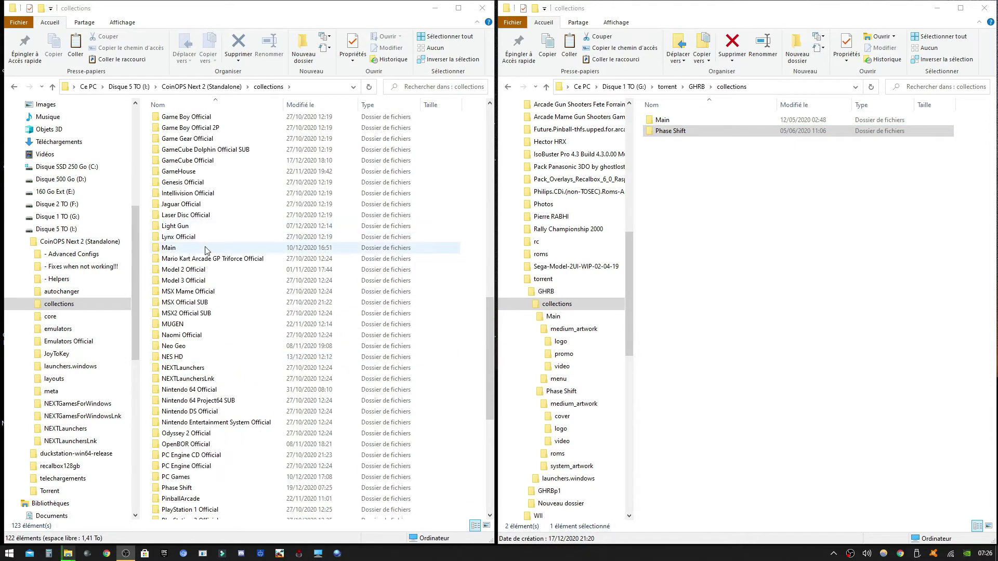
double_click(189, 249)
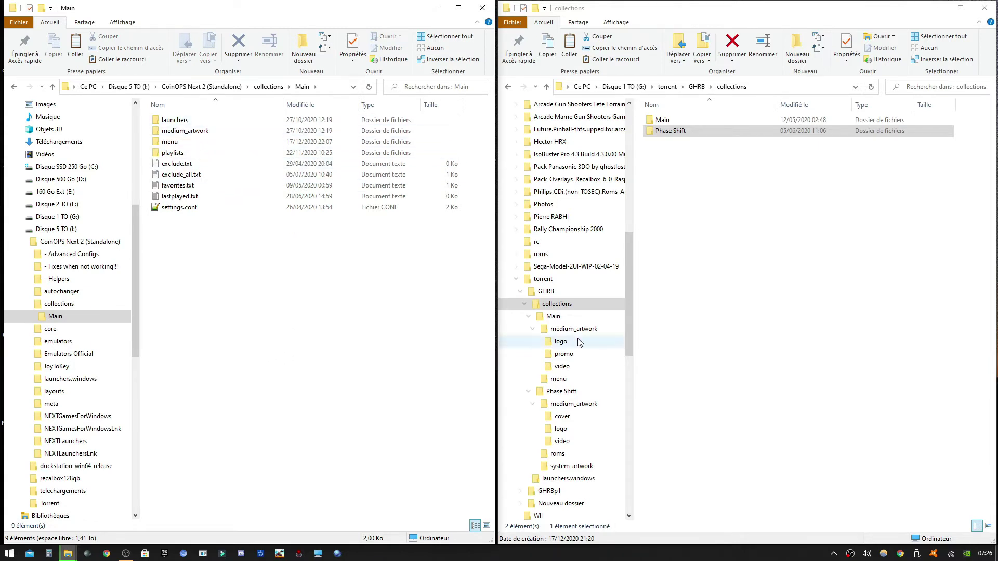
double_click(665, 121)
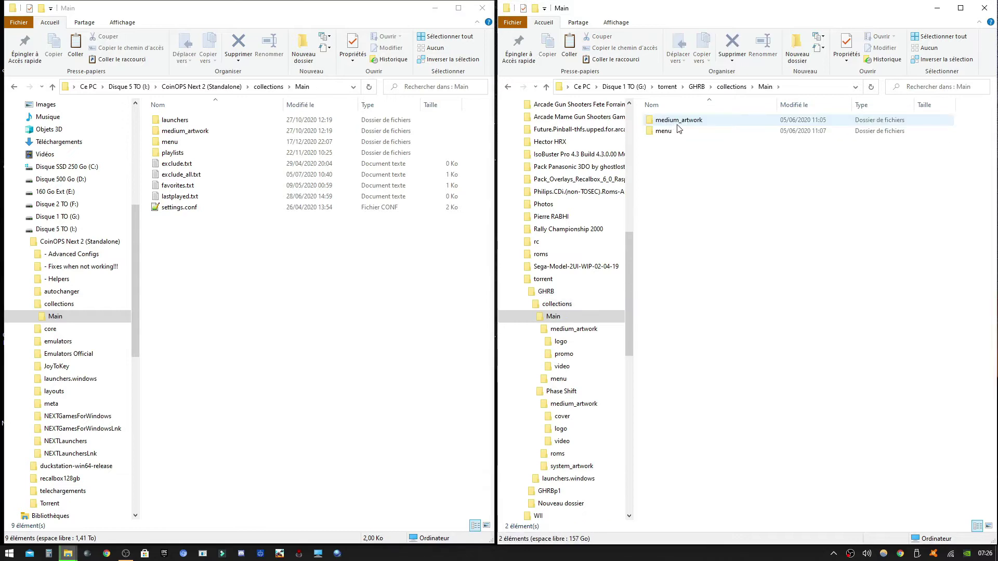
double_click(662, 131)
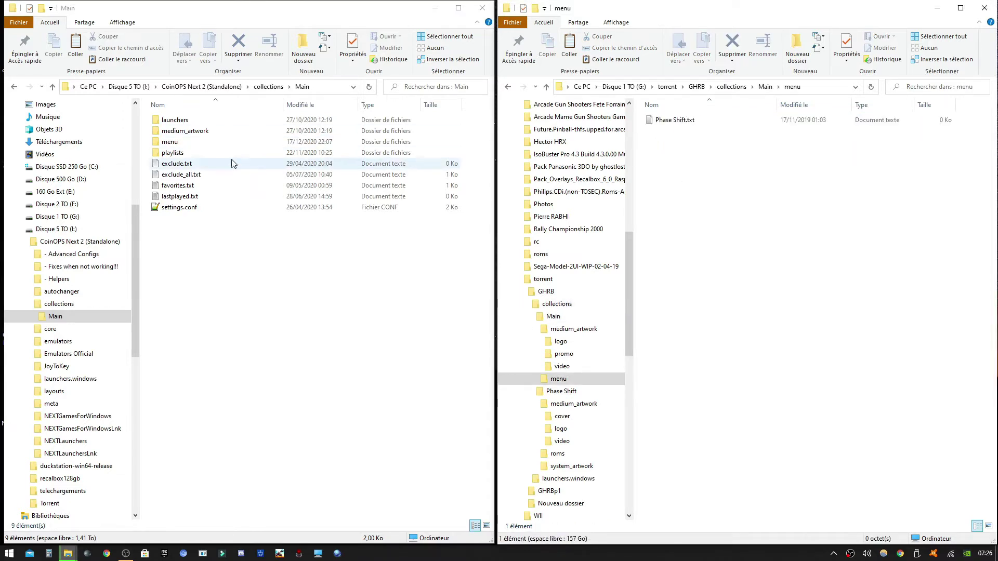
double_click(164, 143)
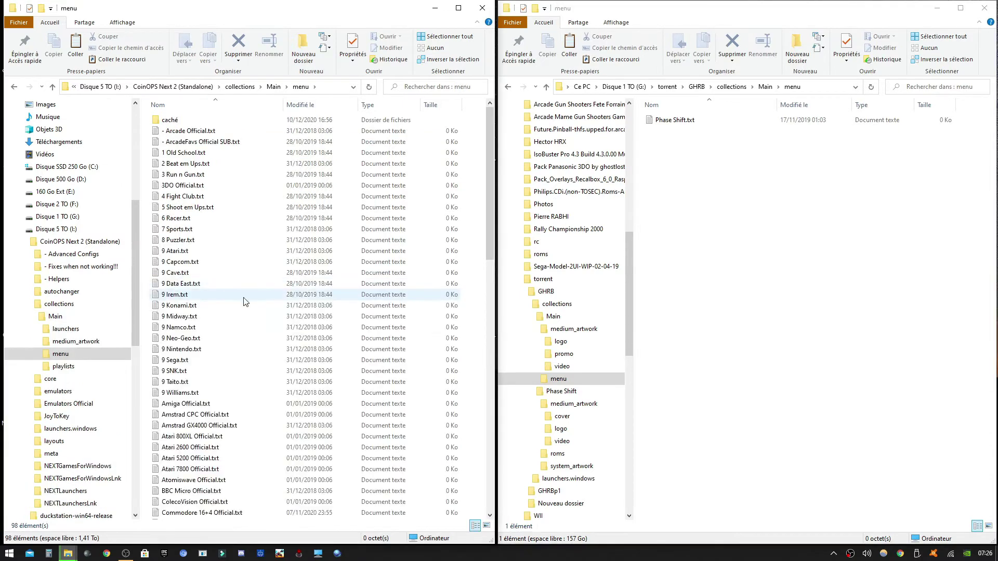
scroll(260, 292, down, 10)
scroll(242, 332, down, 3)
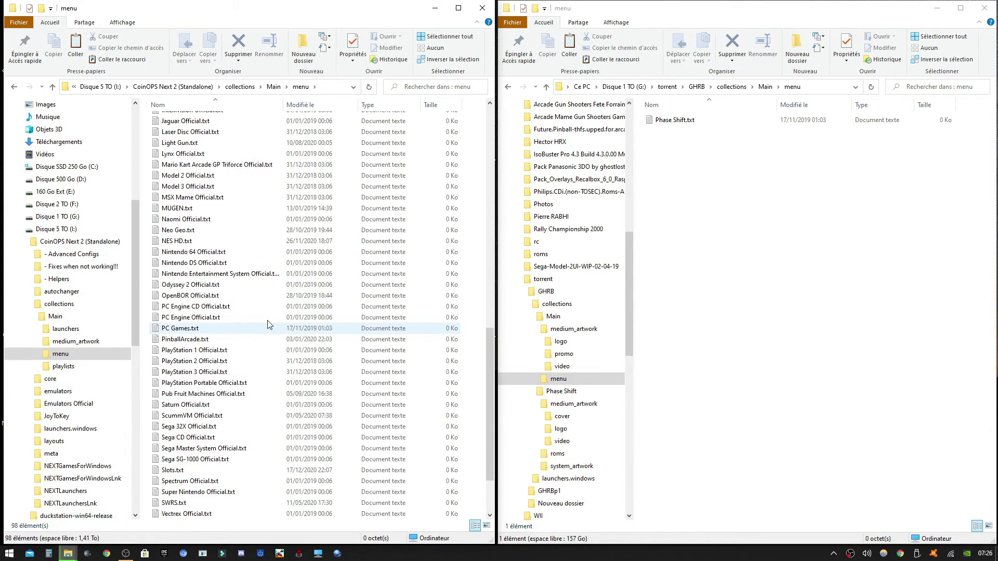
drag(671, 121, 263, 390)
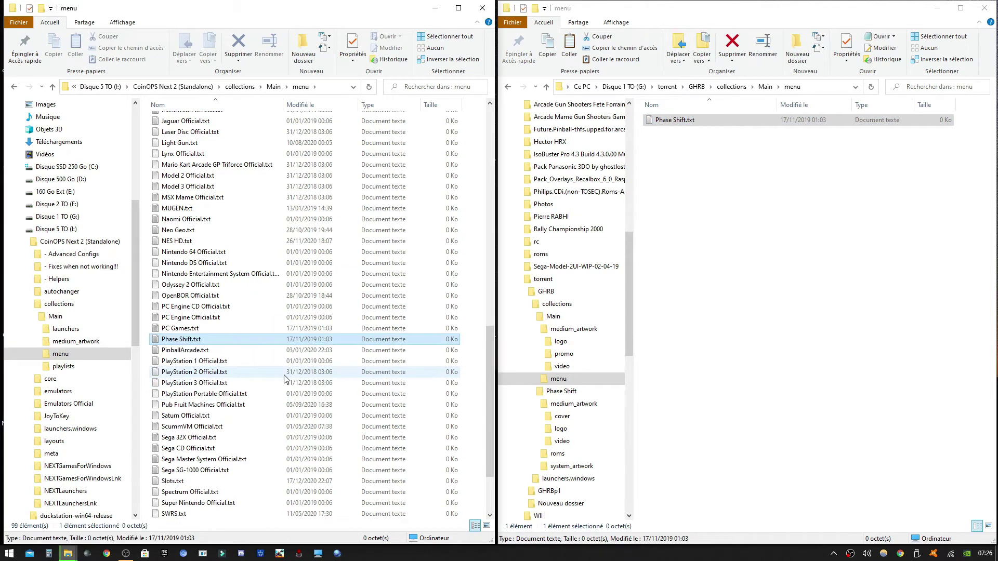
scroll(256, 292, up, 10)
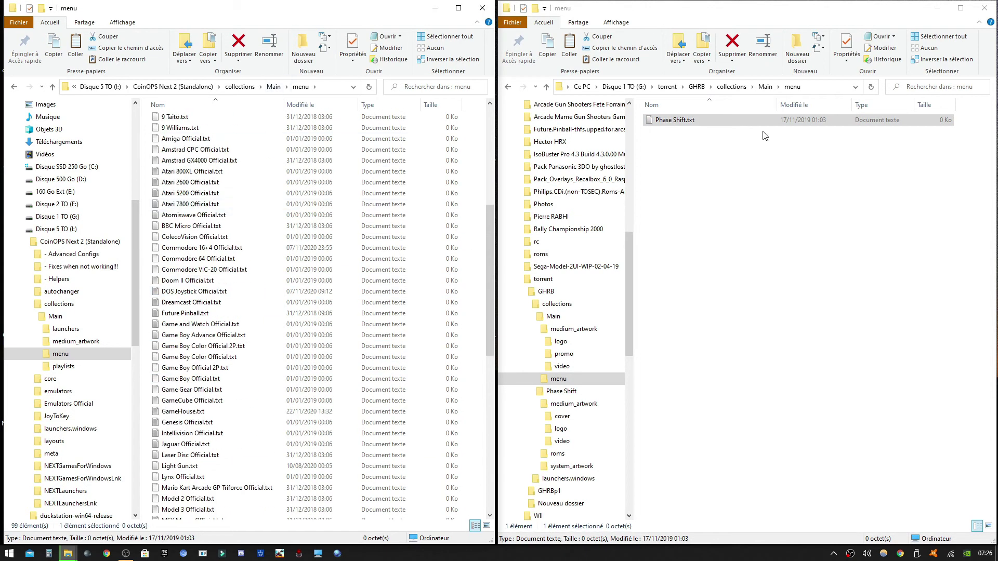
Step: Copy Phase Shift.mp4 from GHRB's collections\Main\medium_artwork\video folder into the matching video folder of CoinOPS Next 2 (Standalone)
click(765, 86)
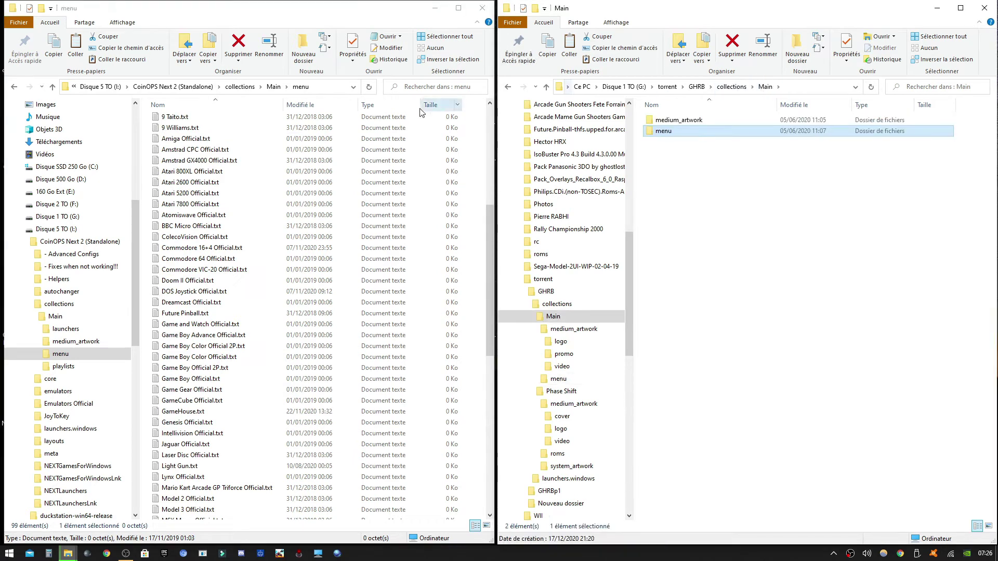
click(274, 88)
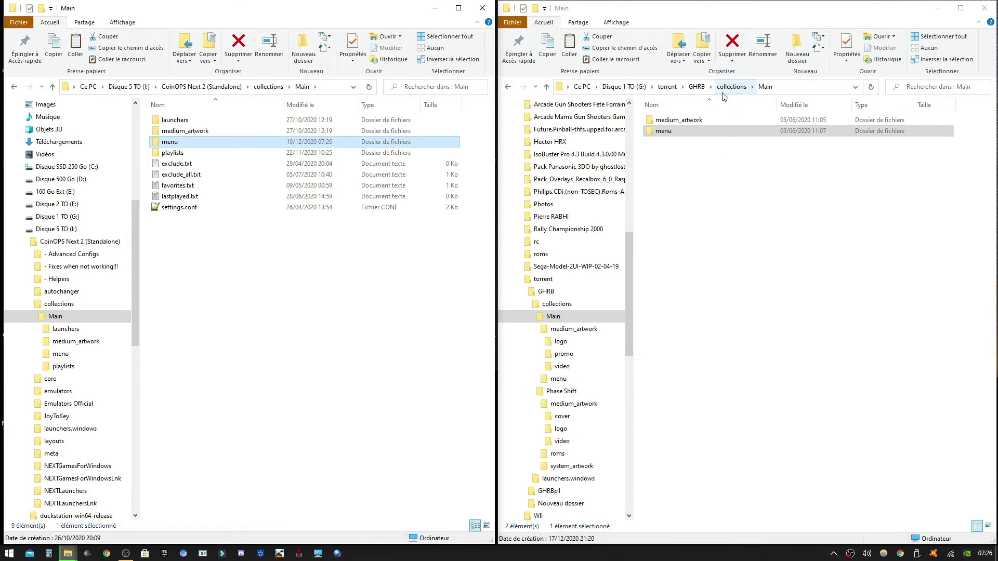
double_click(196, 135)
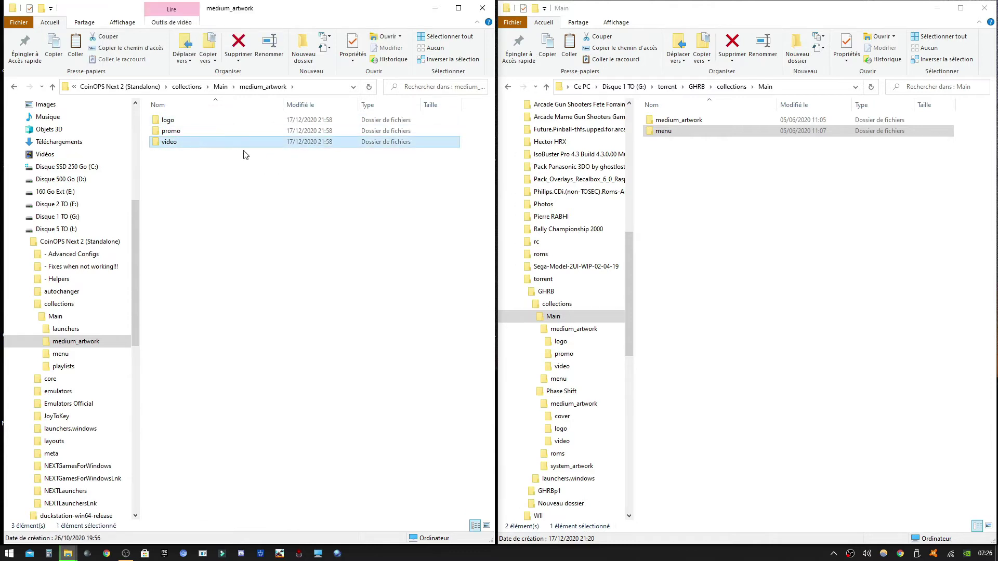
double_click(199, 143)
scroll(410, 303, down, 10)
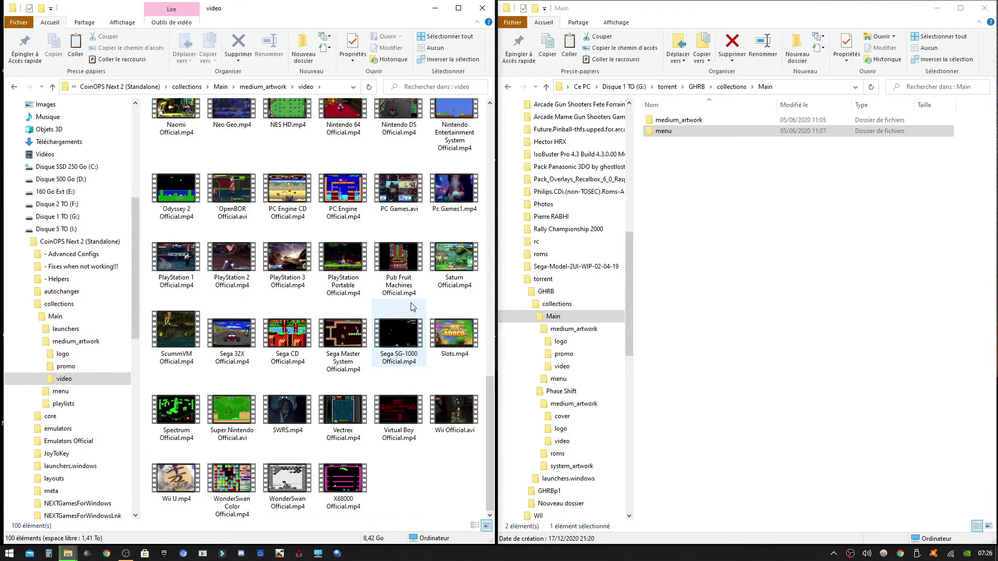
scroll(412, 306, up, 5)
scroll(412, 306, up, 5)
double_click(669, 121)
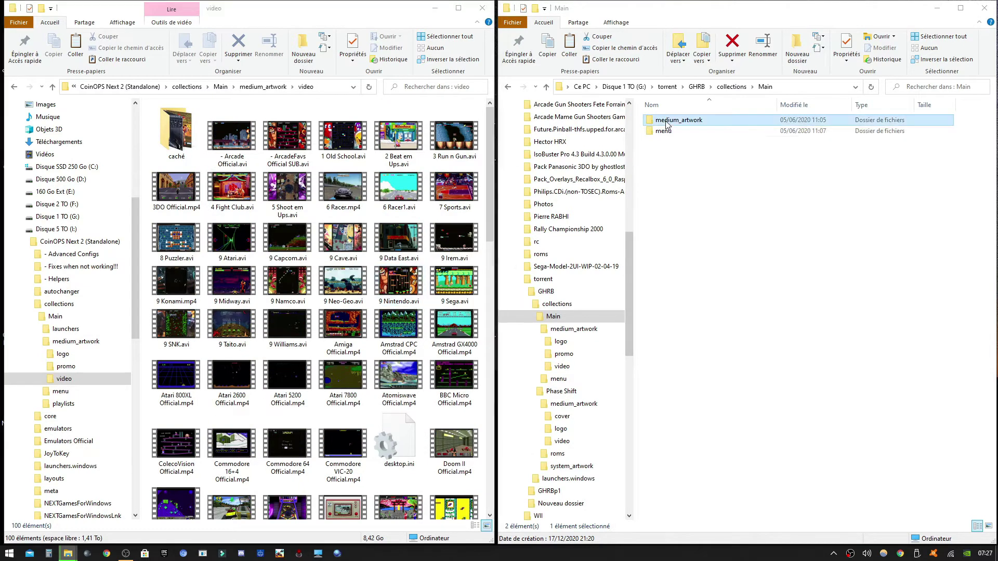
double_click(671, 145)
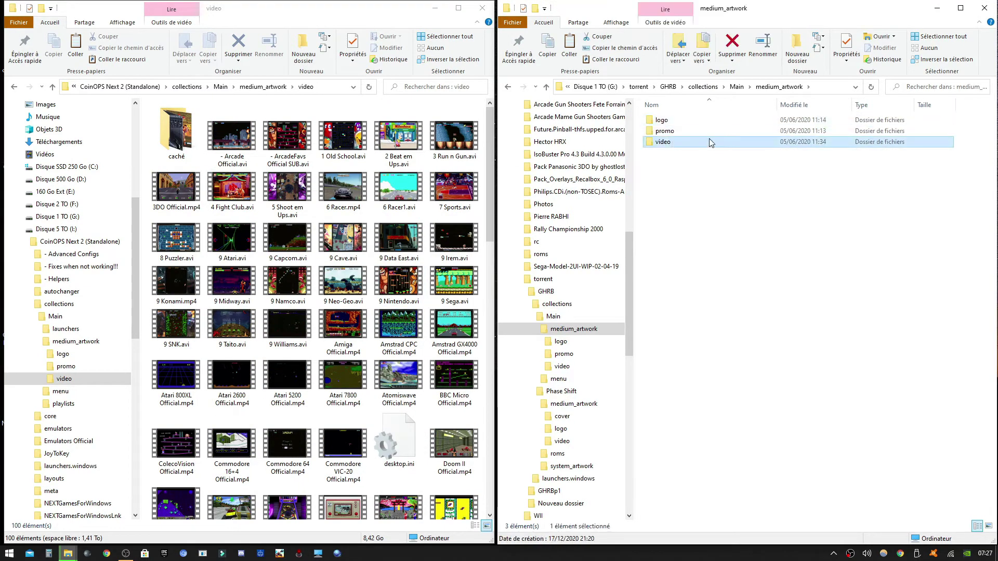
drag(670, 137, 394, 316)
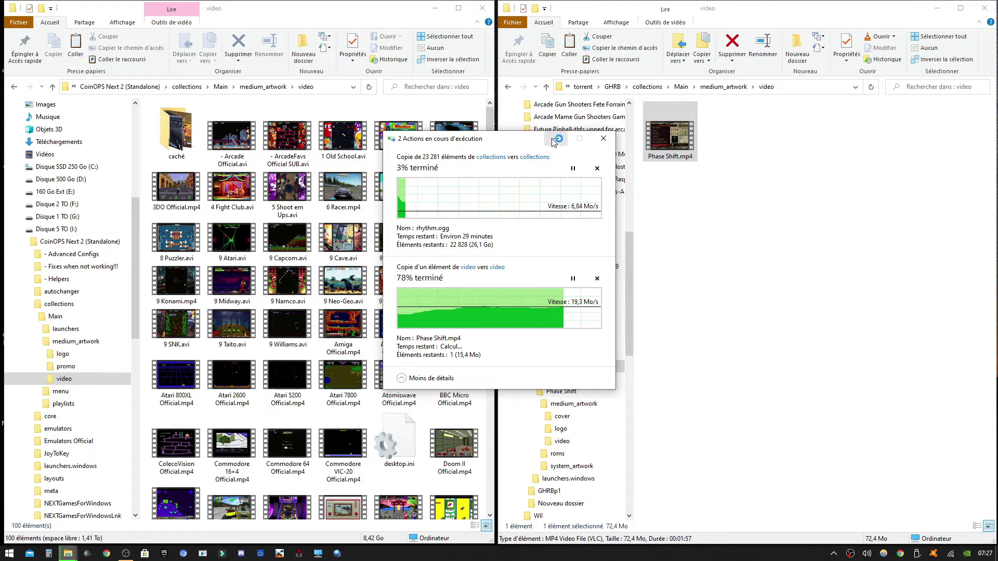
Step: Copy Phase Shift.png from GHRB's medium_artwork\promo folder into the matching promo folder of CoinOPS Next 2 (Standalone)
click(722, 88)
double_click(663, 132)
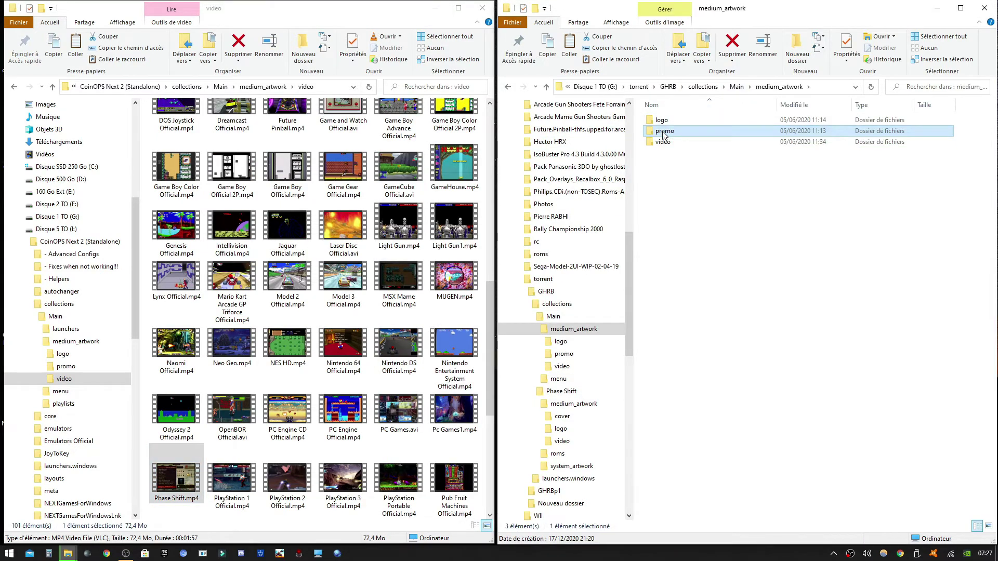
click(263, 86)
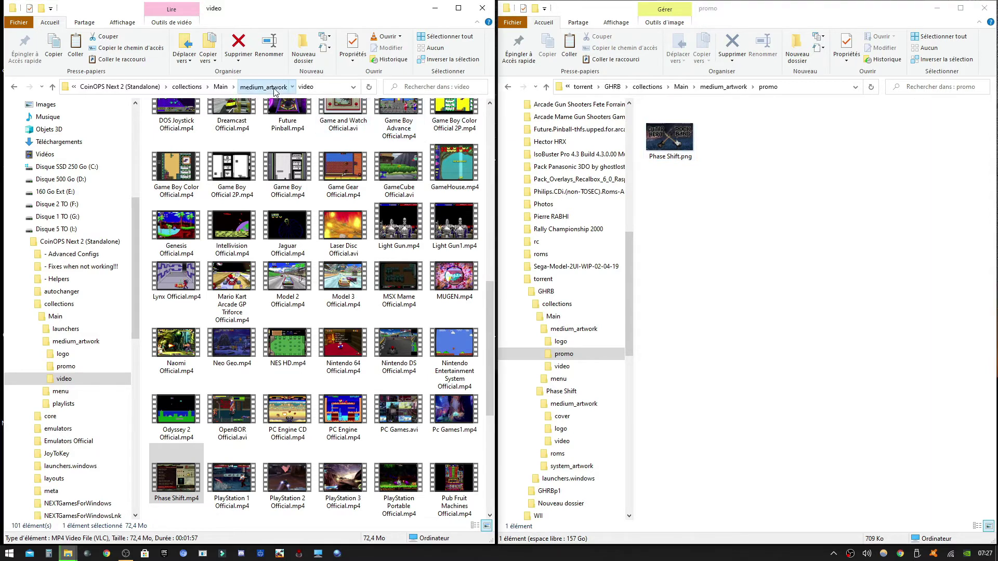
double_click(297, 132)
drag(670, 136, 372, 248)
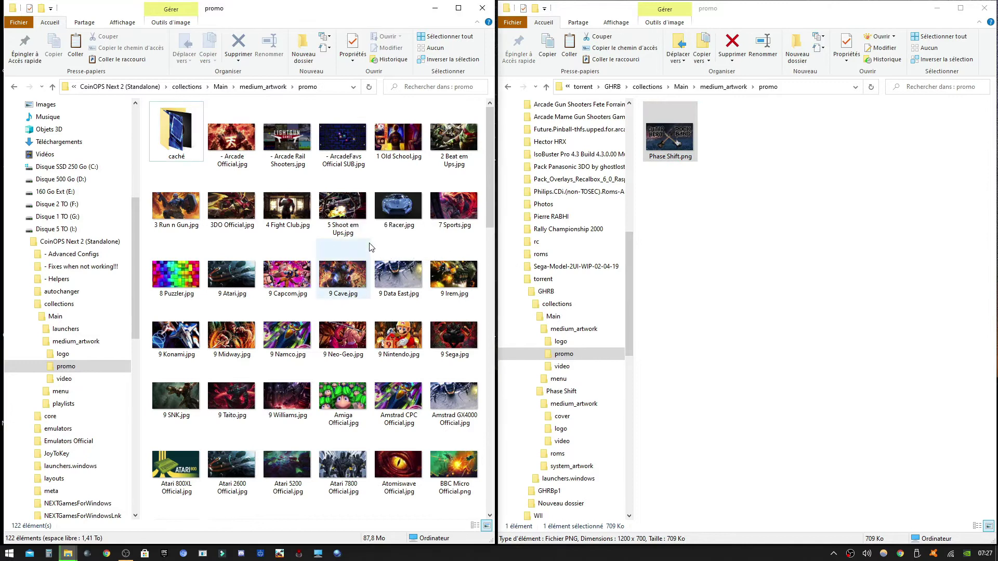
Step: Copy logo.png from GHRB's medium_artwork\logo folder into the matching logo folder of CoinOPS Next 2 (Standalone)
click(713, 89)
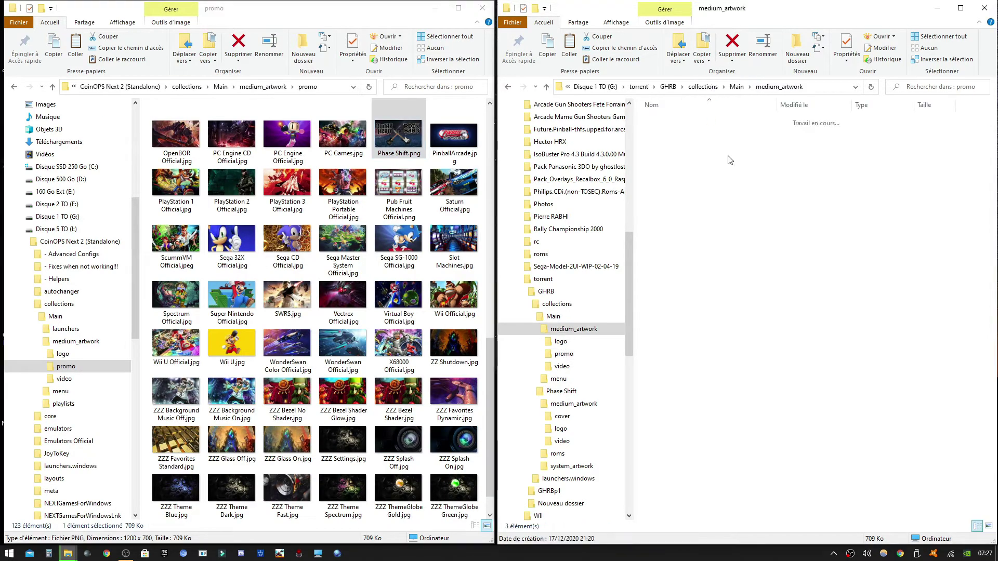
click(263, 87)
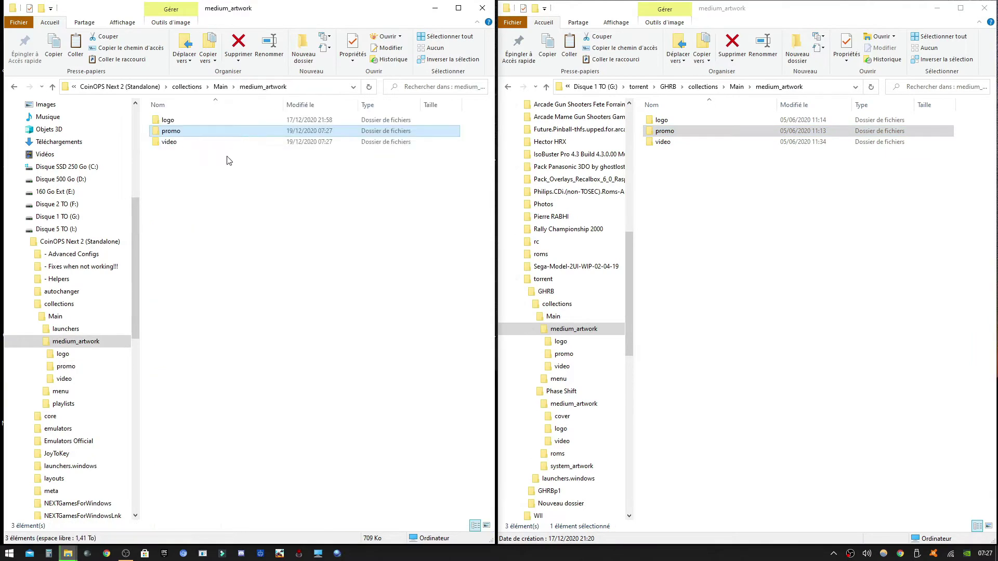
double_click(662, 120)
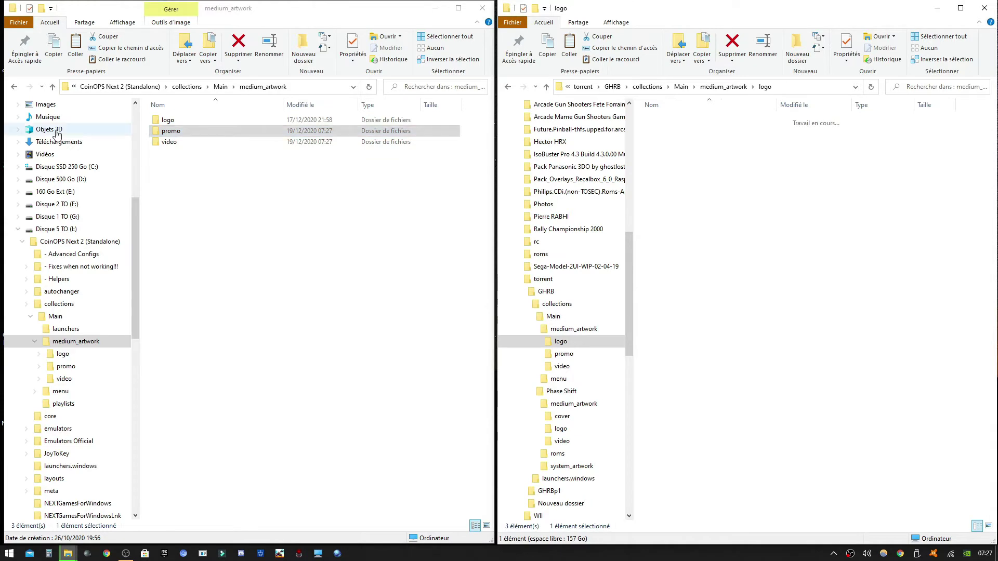
double_click(171, 122)
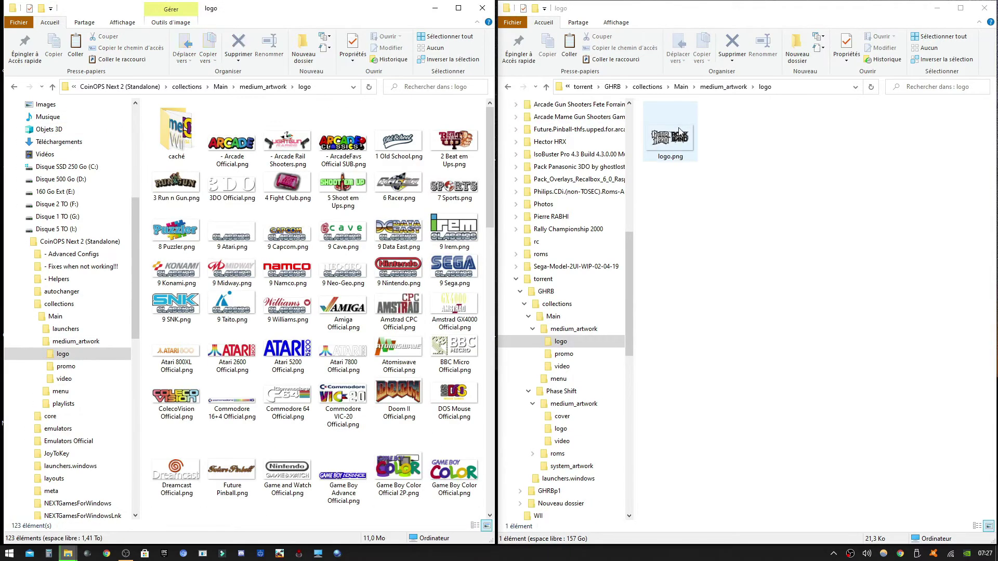
drag(679, 138, 321, 269)
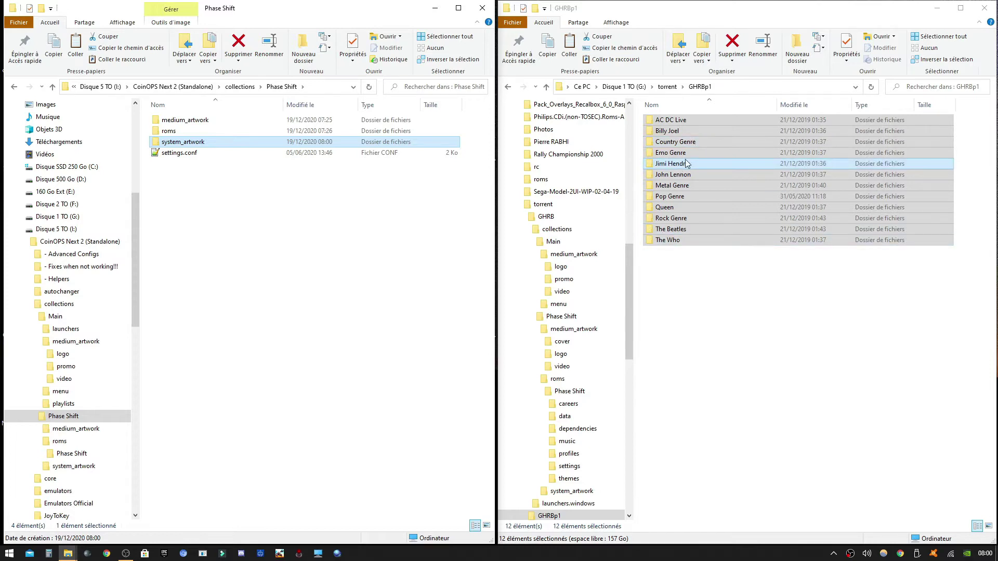
Step: Copy all song folders from GHRBp1, AC DC Live through The Who, into CoinOPS's collections\Phase Shift\roms\Phase Shift\music folder
click(697, 144)
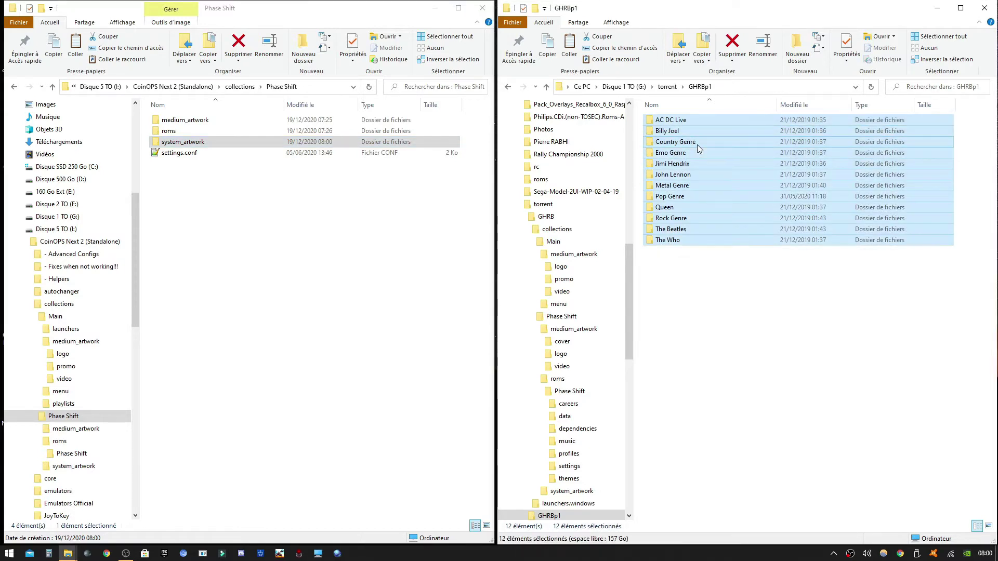
right_click(697, 144)
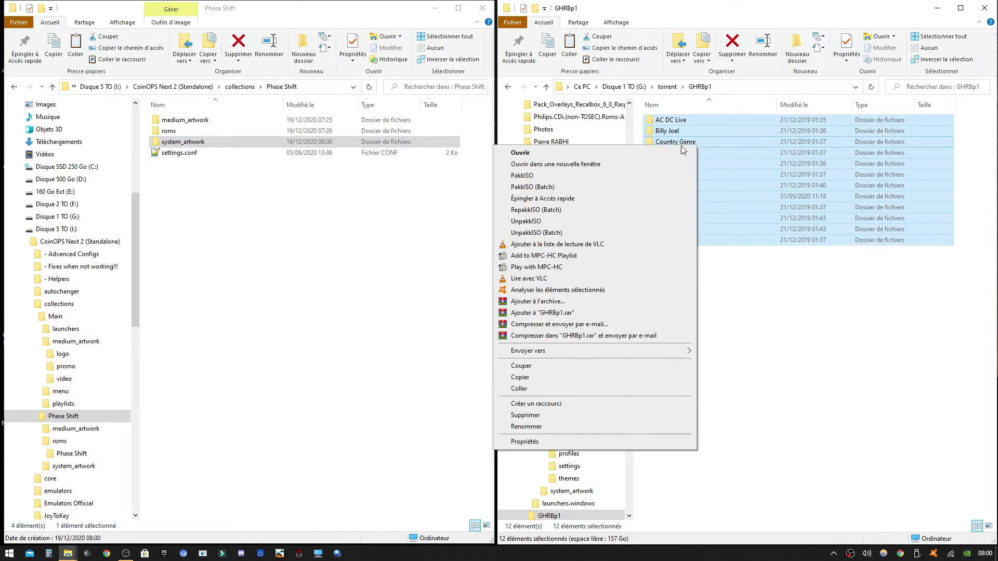
click(546, 378)
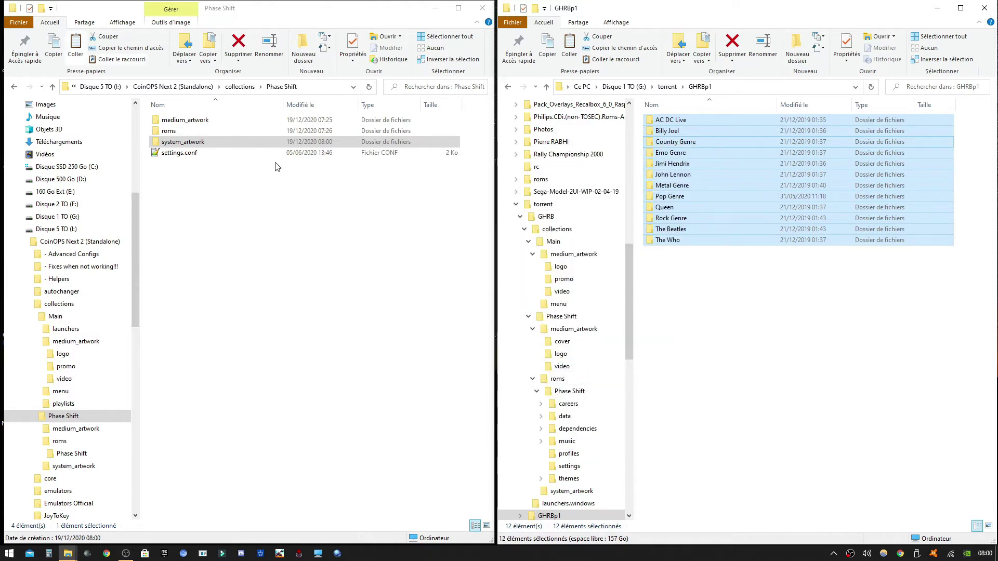
click(179, 133)
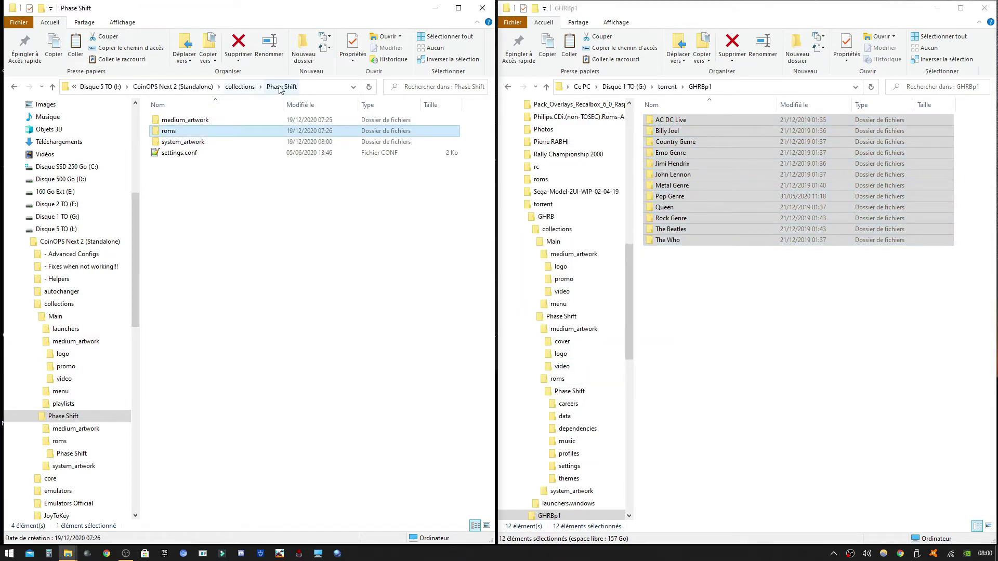
double_click(177, 132)
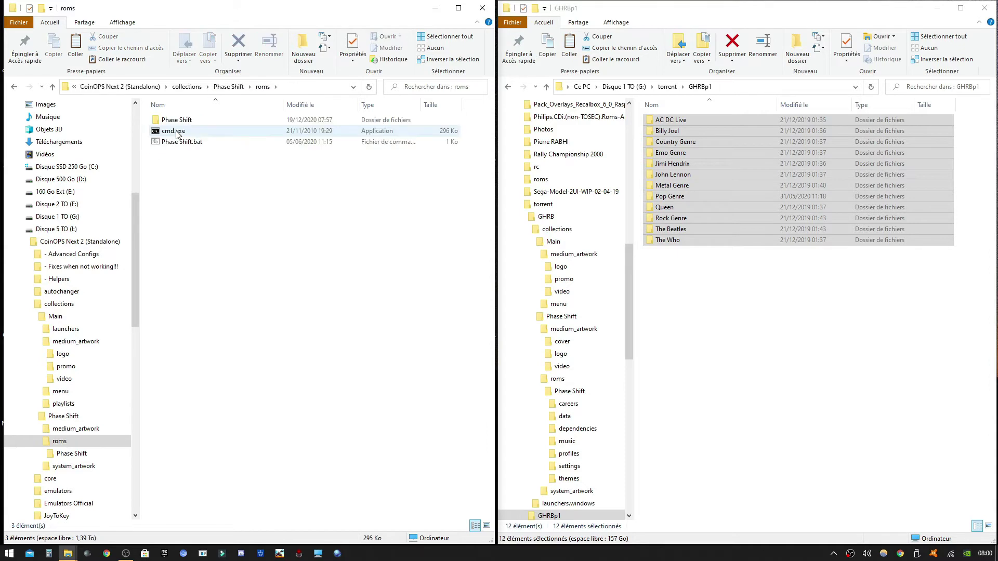
double_click(176, 120)
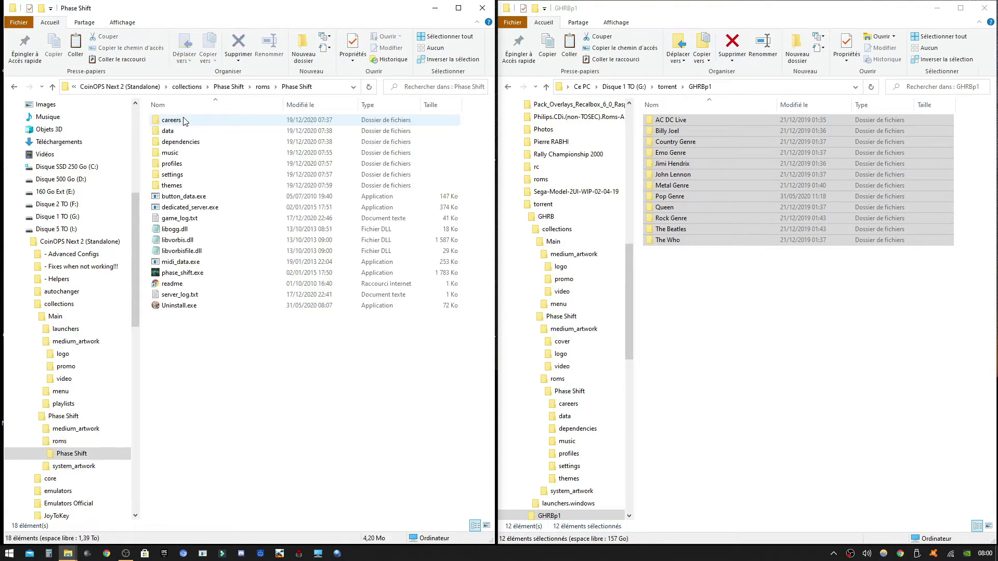
double_click(183, 153)
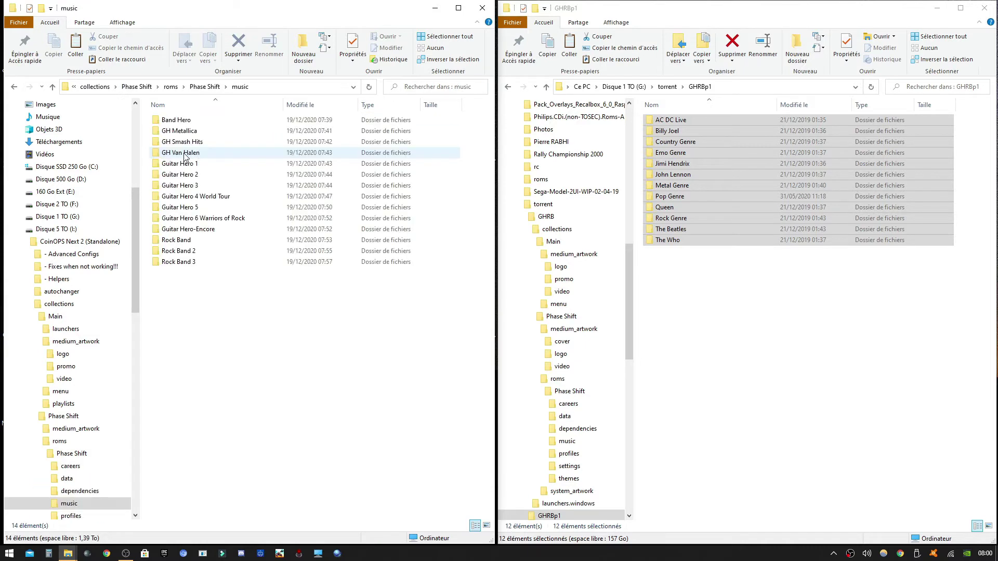
right_click(219, 297)
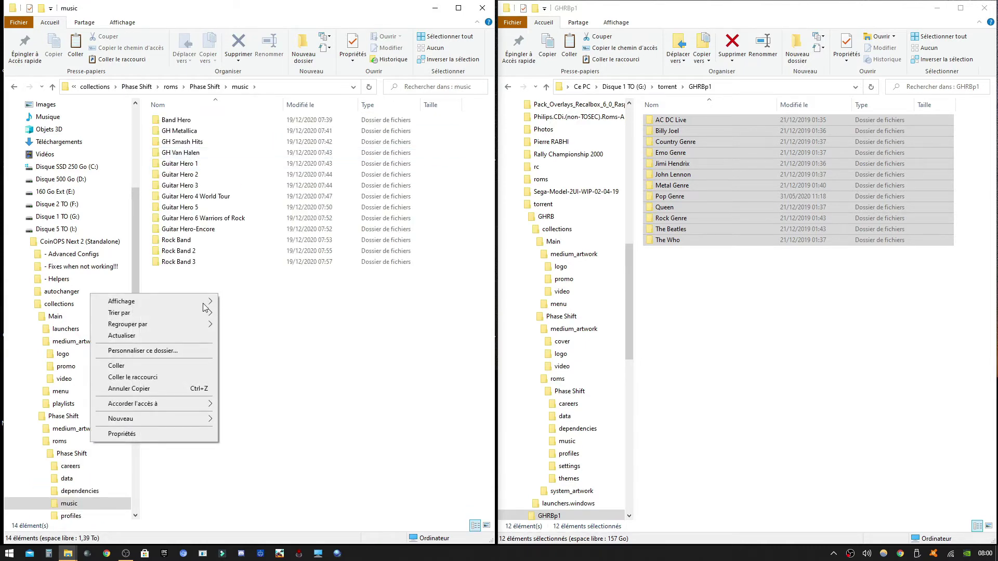
click(186, 367)
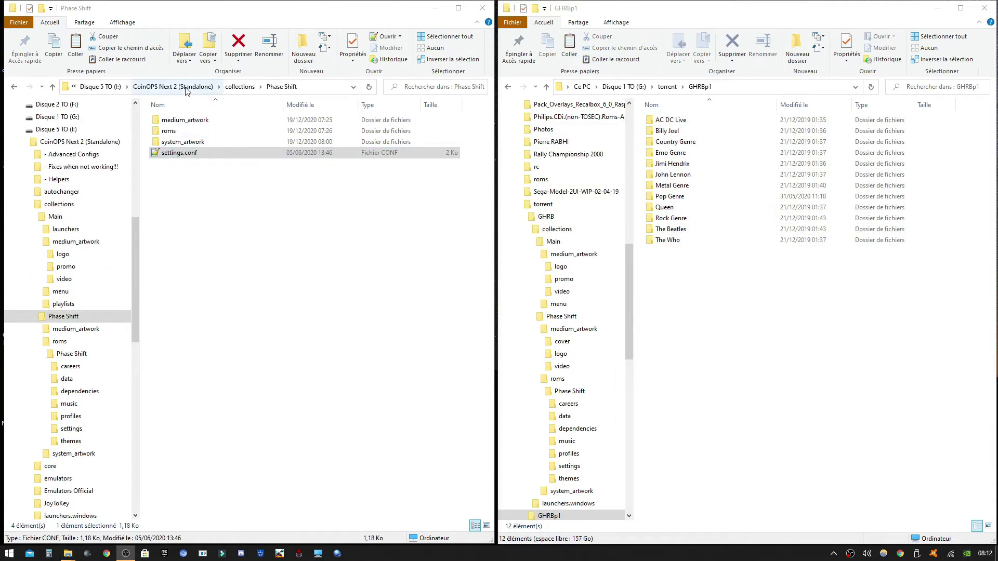
Step: Check the copied song folders in CoinOPS's collections\Phase Shift\roms\Phase Shift\music folder
click(281, 87)
click(183, 133)
double_click(183, 132)
double_click(186, 122)
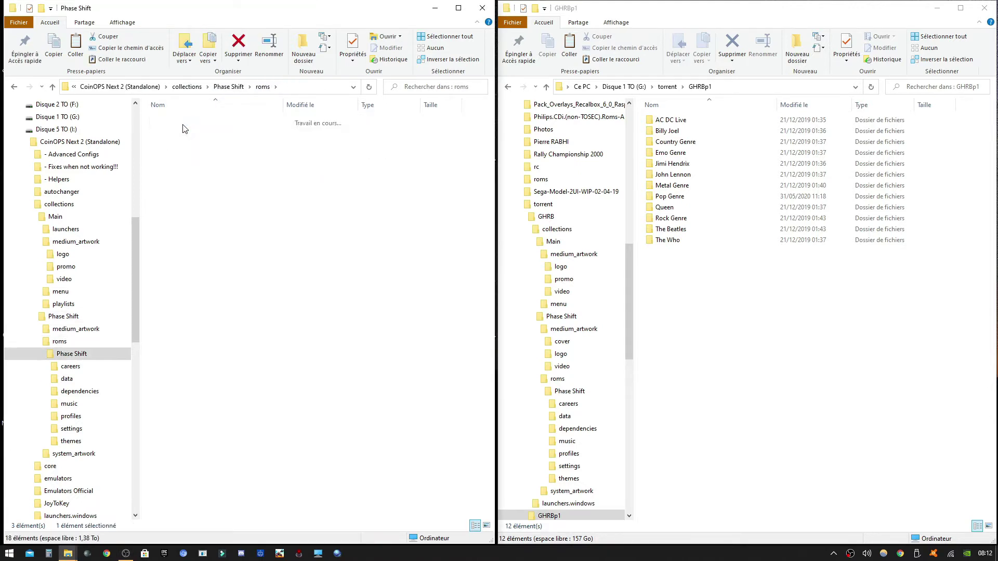
double_click(186, 153)
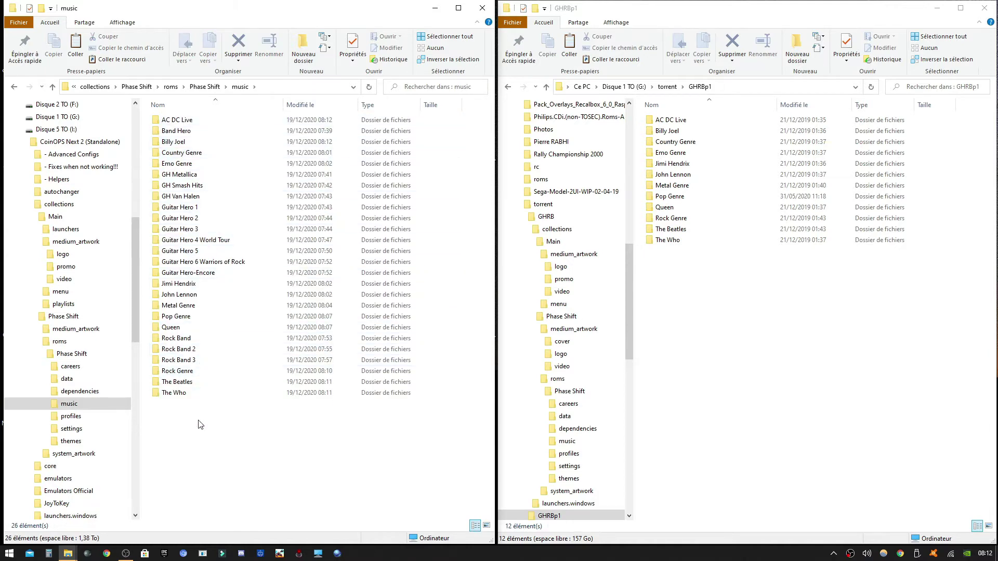
Step: Launch phase_shift.exe from CoinOPS's roms\Phase Shift folder and open the game's Options
click(198, 87)
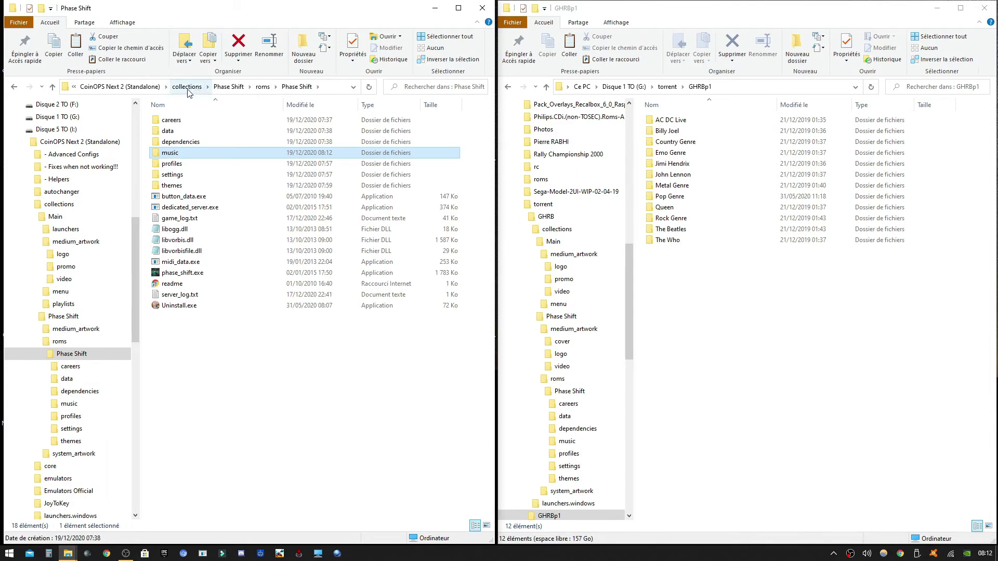
double_click(197, 274)
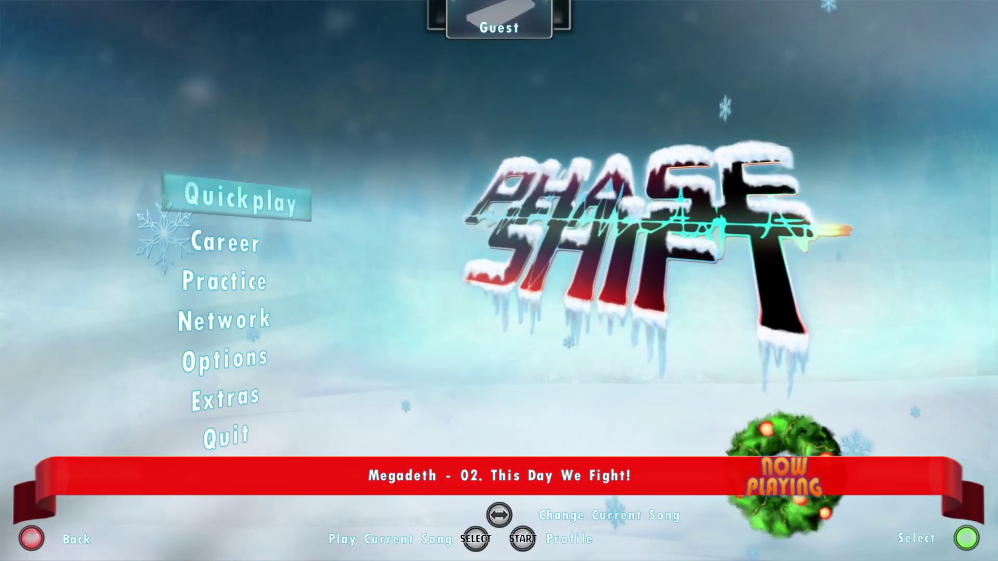
key(Down)
key(Down)
key(Down)
key(Down)
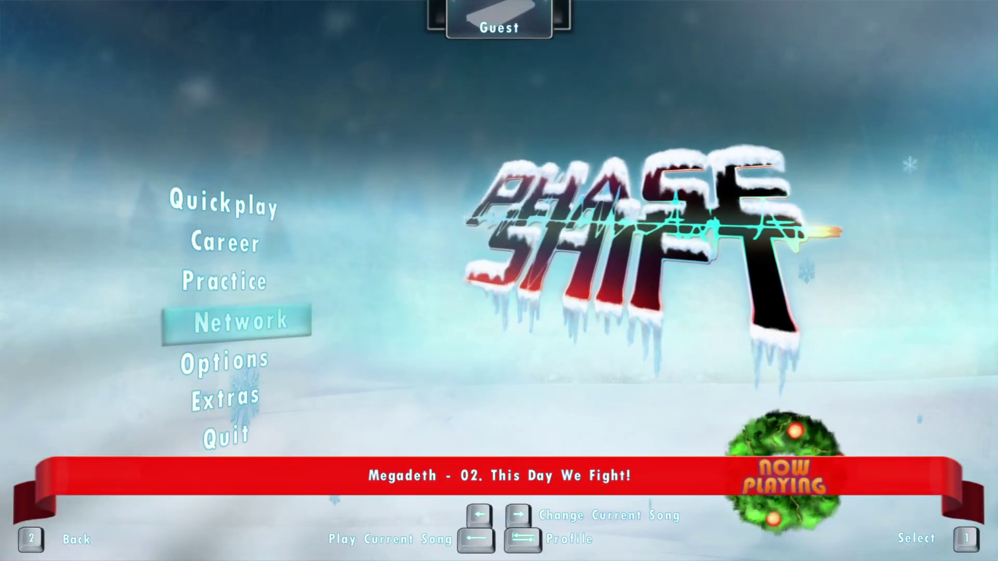
key(Right)
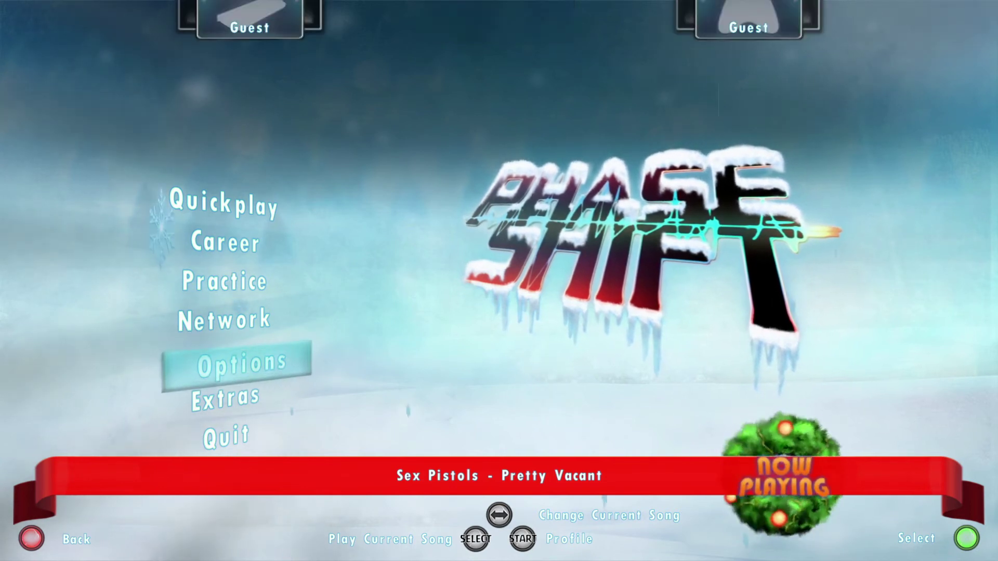
key(1)
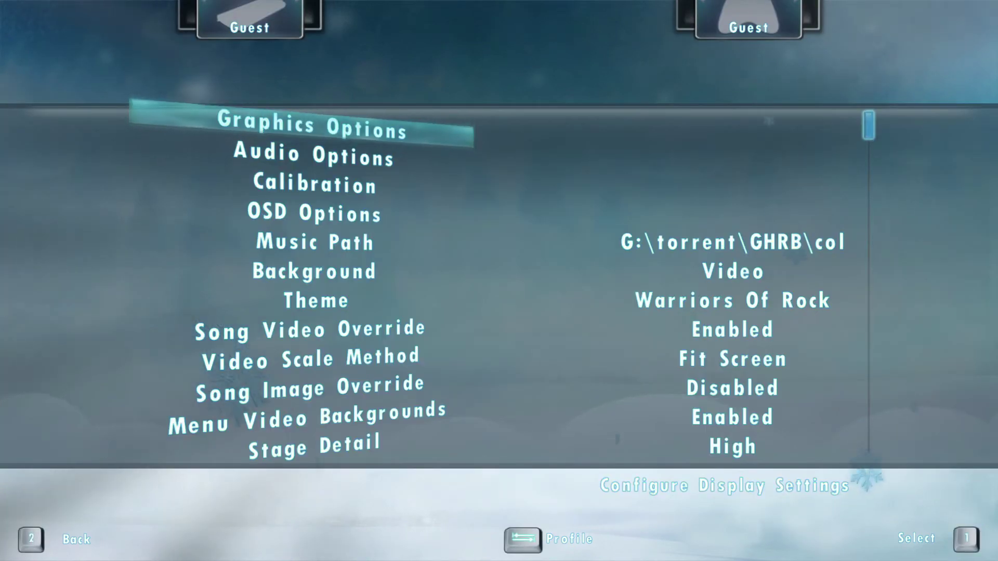
Step: Look through the game's options list, including the music path, background and theme, and return to the main menu
key(Down)
key(Down)
key(Down)
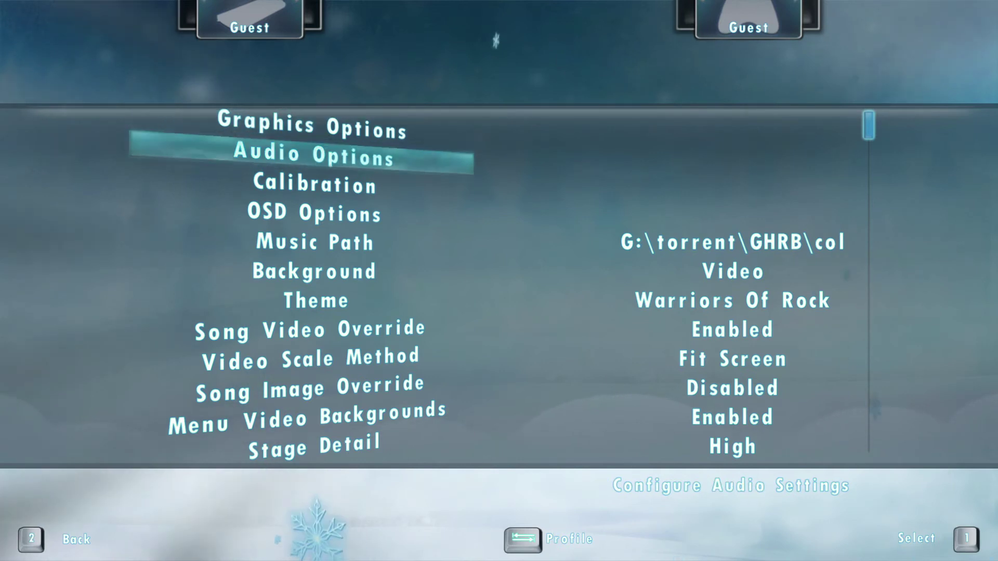
key(Up)
key(Up)
key(Up)
key(Down)
key(Down)
key(Down)
key(Down)
key(Down)
key(Down)
key(Escape)
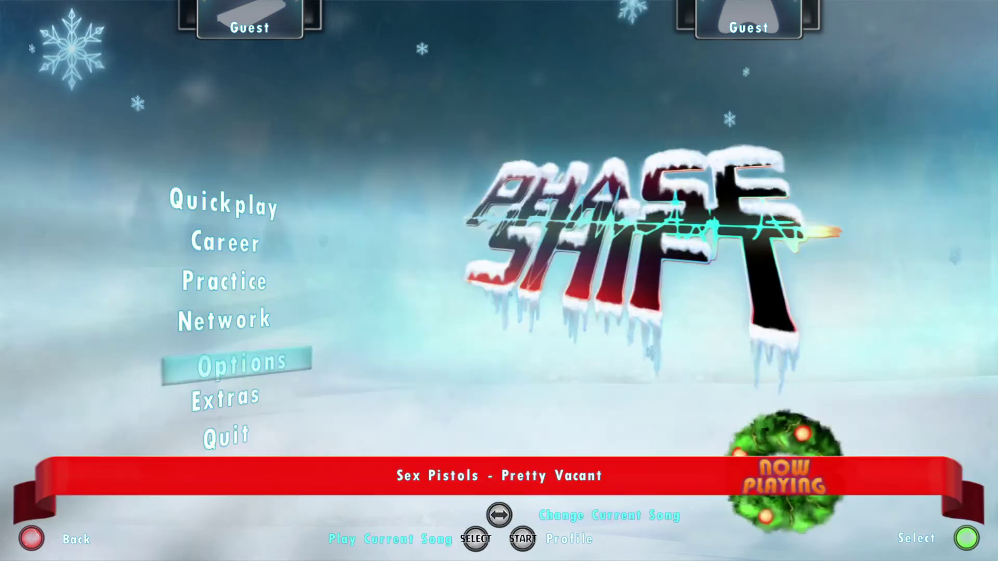
Step: Open Quickplay in the game and look through its song list folders, from careers to themes
key(Up)
key(Up)
key(Up)
key(Up)
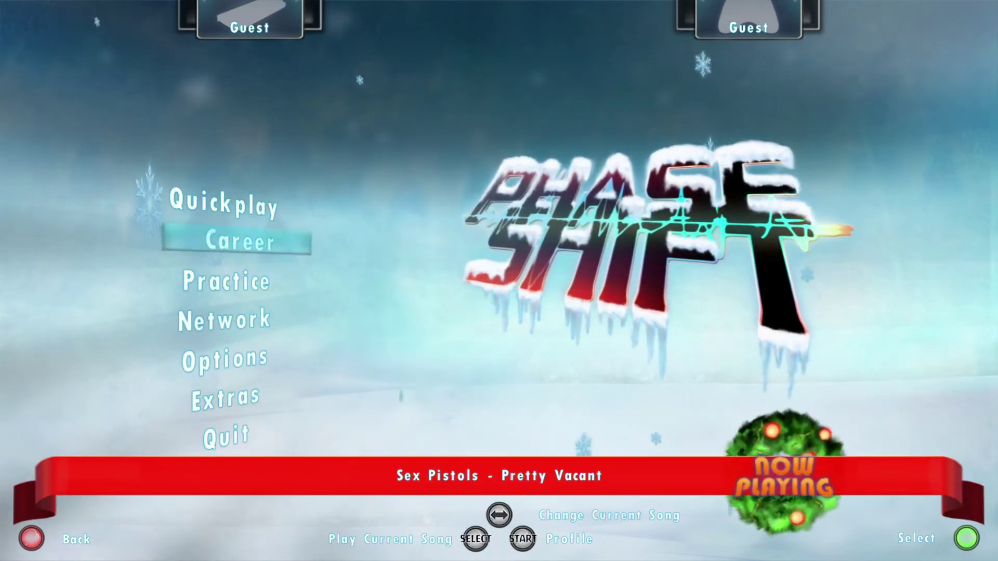
key(Return)
key(Down)
key(Down)
key(Down)
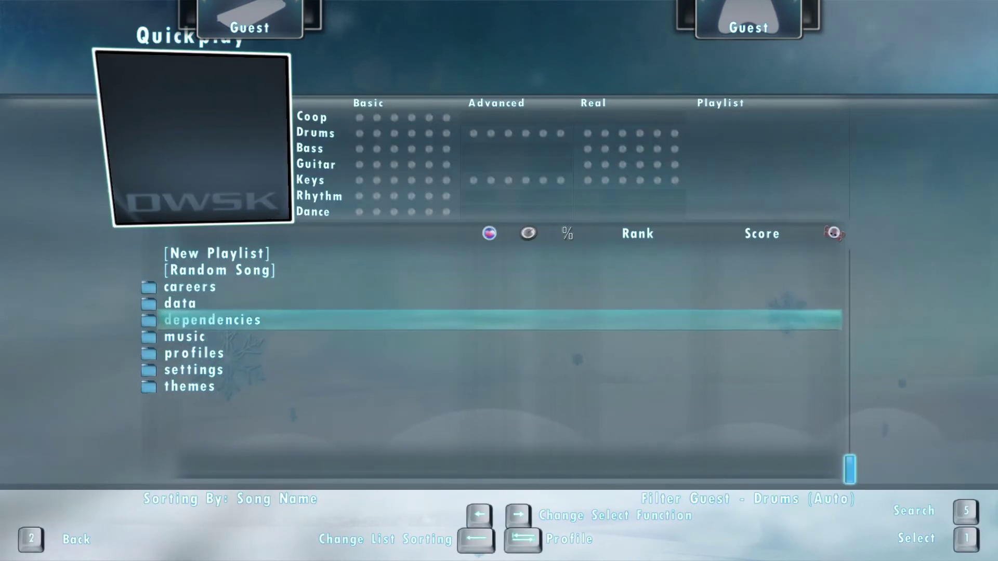
key(Down)
key(Down)
key(Down)
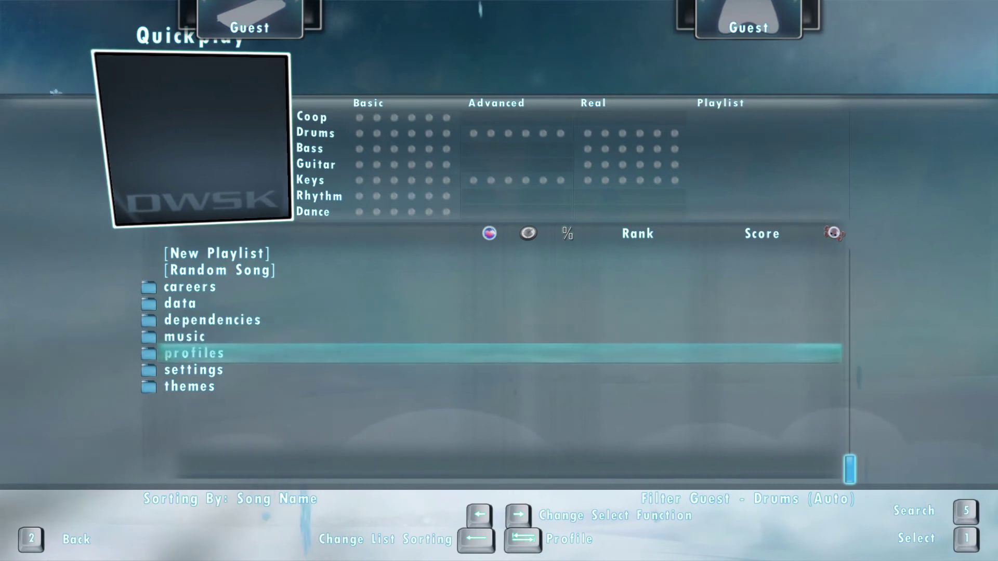
key(Up)
key(Up)
key(Up)
key(Up)
key(Up)
key(Up)
key(Down)
key(Down)
key(Down)
key(Down)
key(Down)
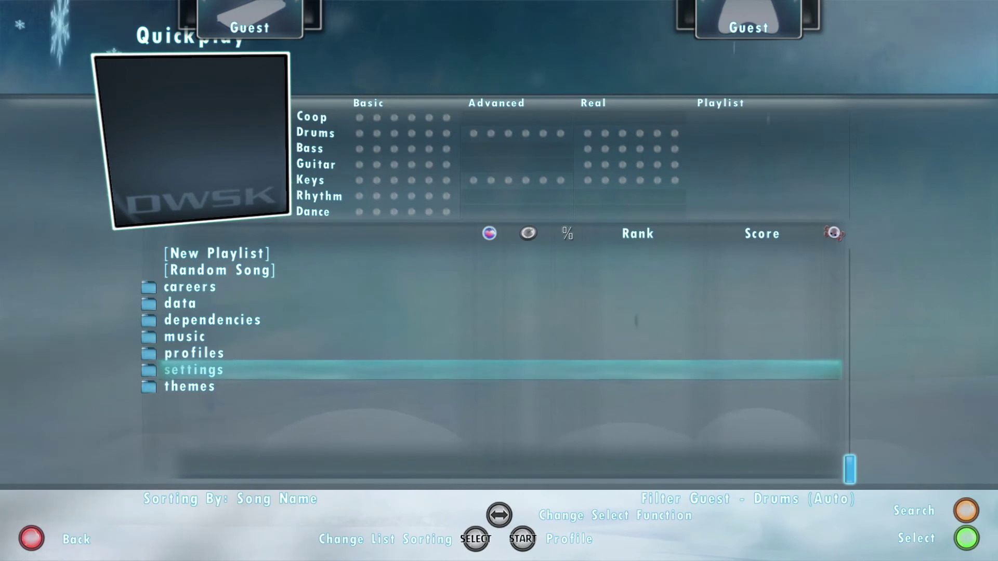
key(Return)
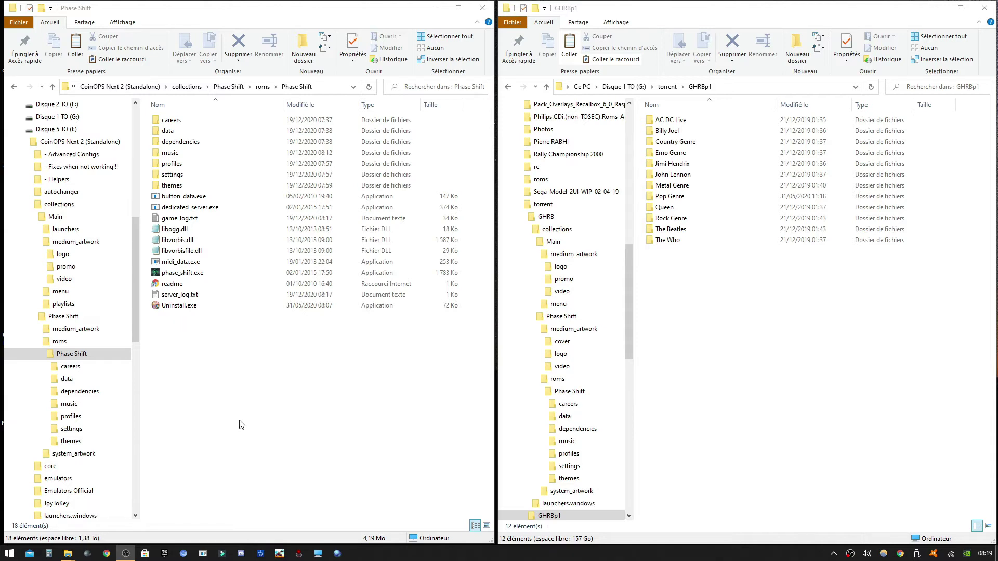
Step: Open config.ini from the Phase Shift settings folder and look through its settings, including the MUSICPATH line
double_click(192, 176)
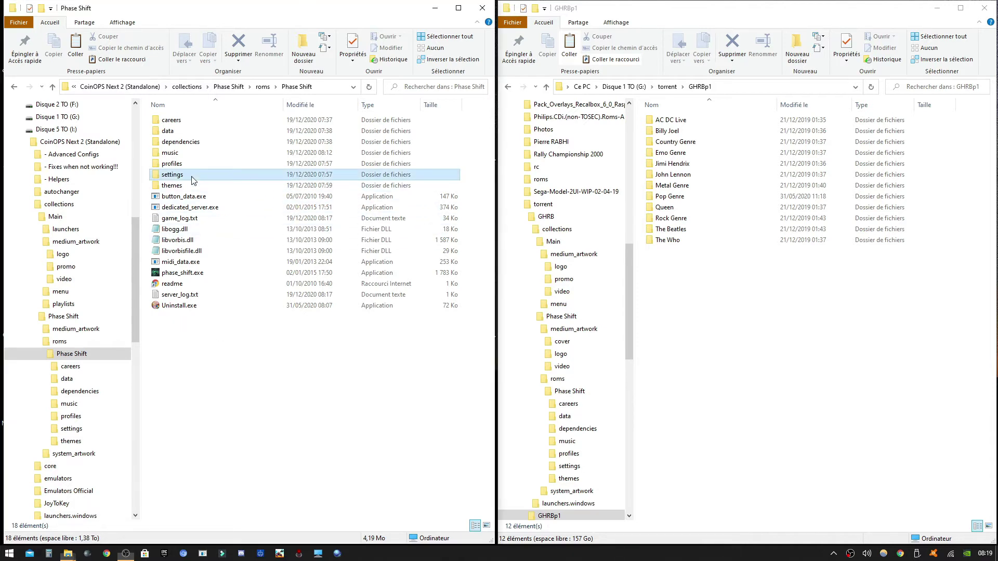
double_click(182, 121)
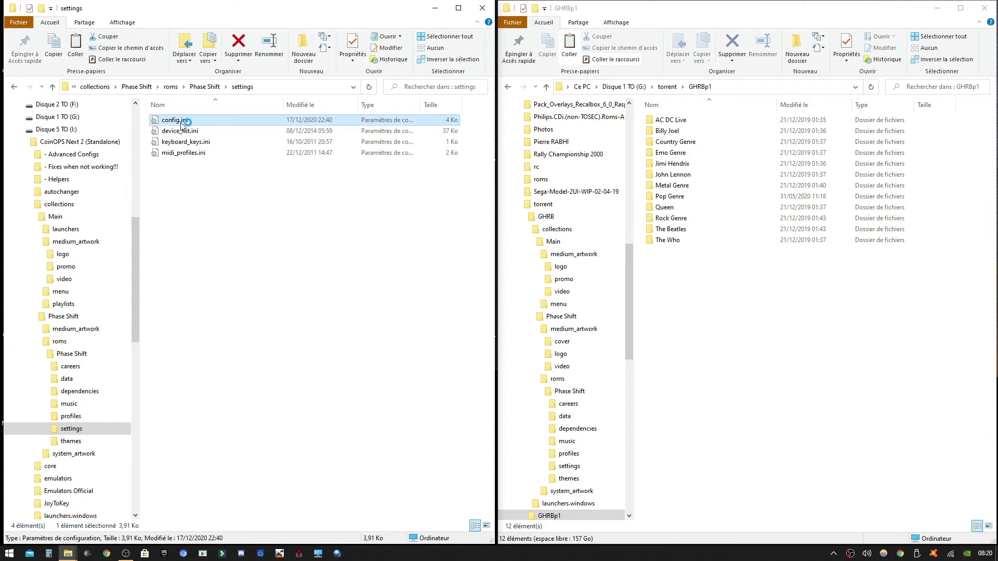
drag(669, 34, 287, 129)
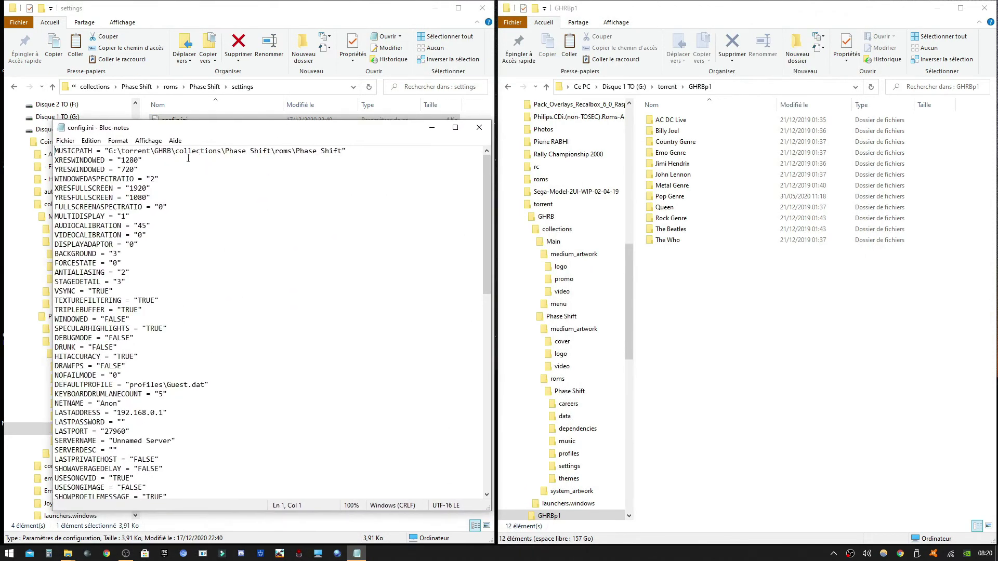
scroll(268, 244, down, 14)
scroll(275, 250, up, 9)
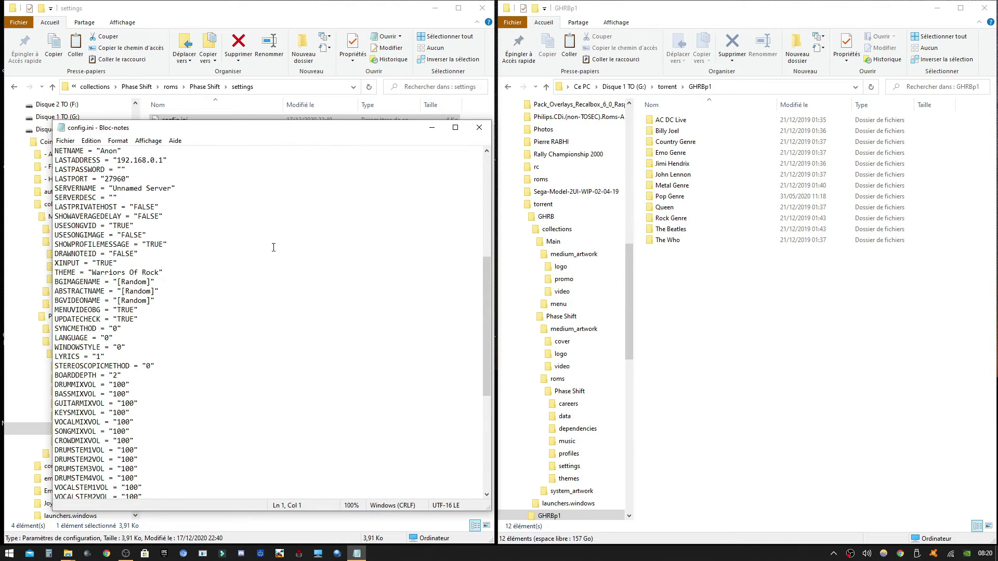
scroll(278, 252, up, 3)
scroll(279, 253, up, 2)
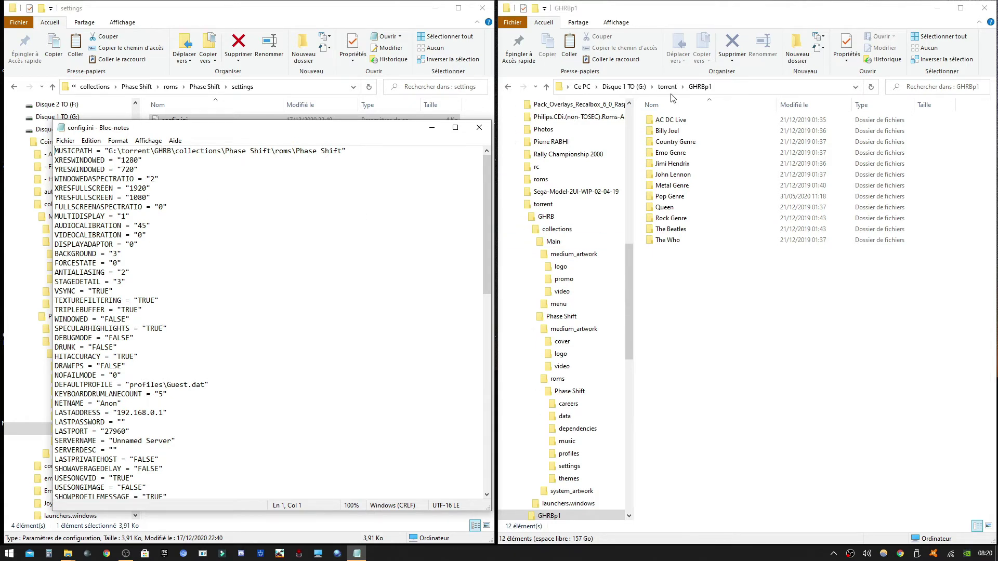
Step: In the second Explorer window, open CoinOPS Next 2 (Standalone)\collections on Disque 5 TO (I:)
click(582, 87)
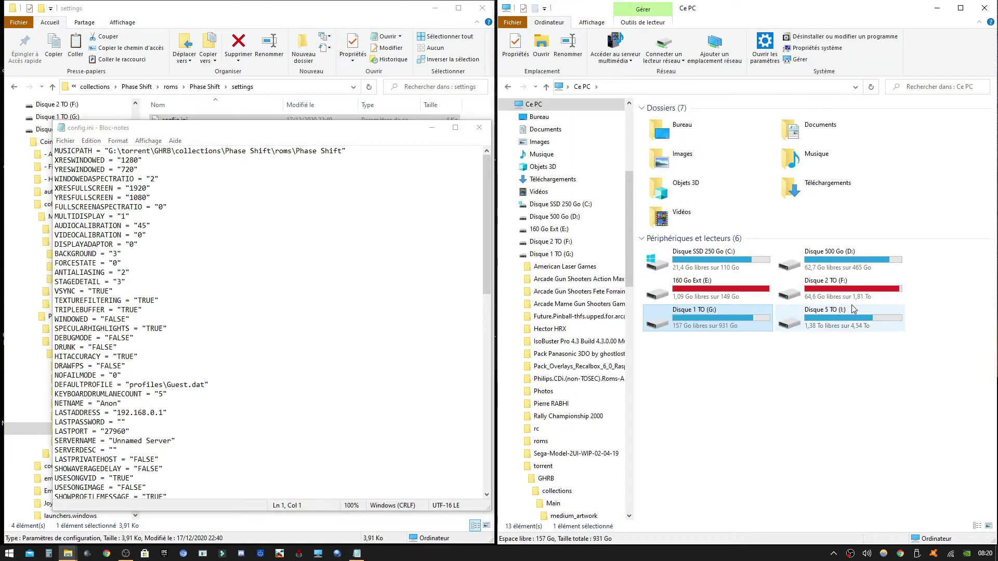
click(853, 313)
double_click(853, 313)
click(706, 122)
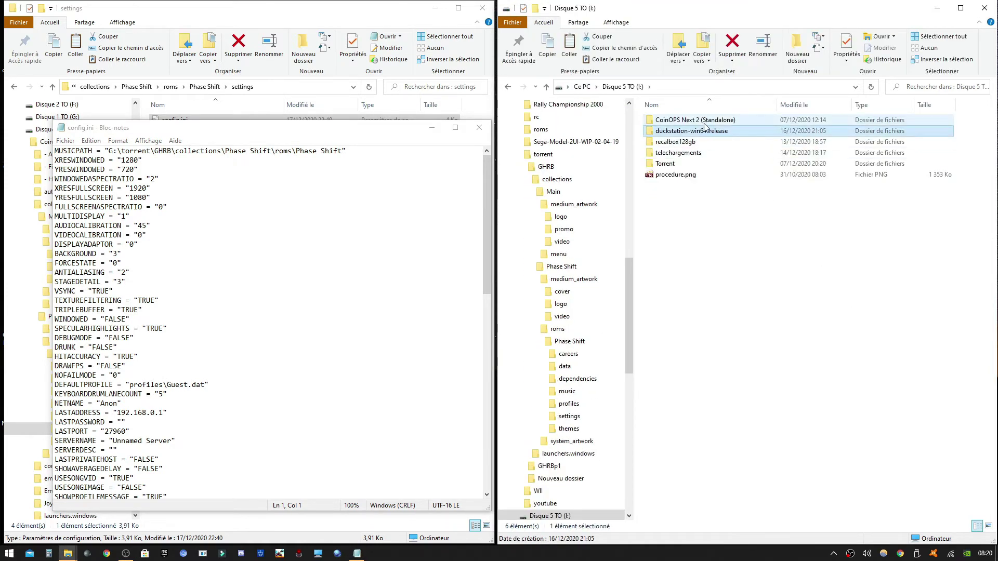
double_click(705, 123)
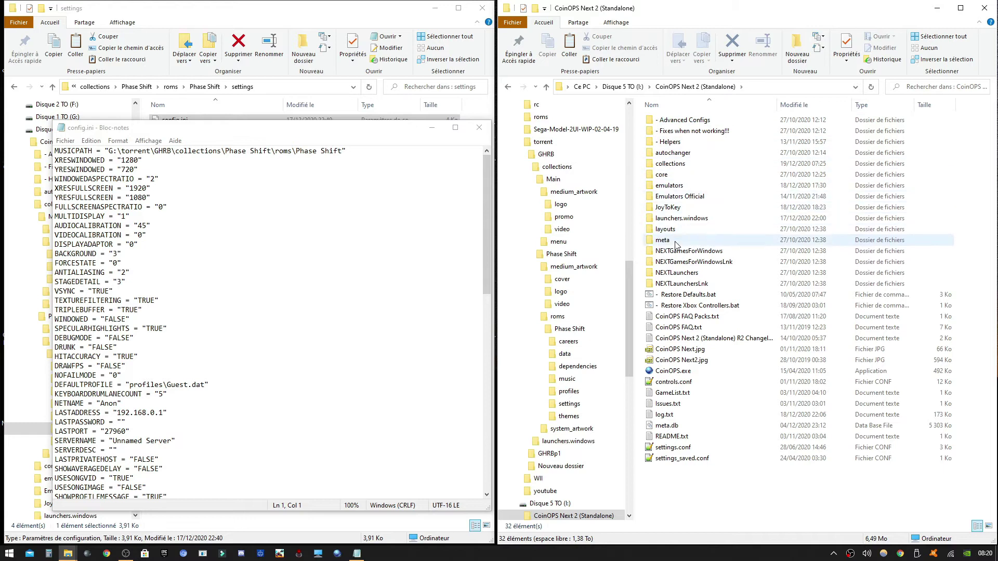
double_click(670, 164)
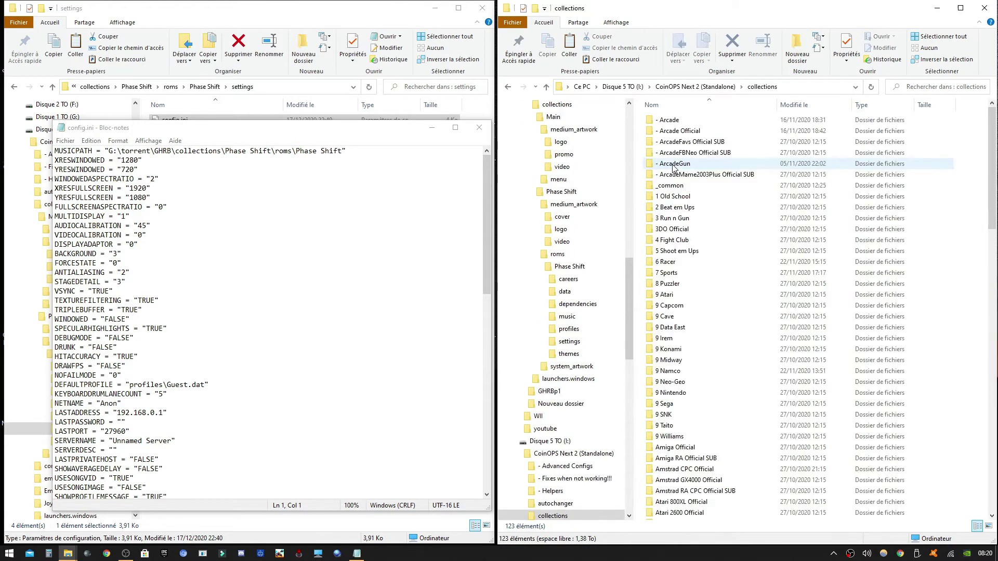
Step: Open Phase Shift\roms\Phase Shift\music within collections and copy the music folder's address
scroll(697, 354, down, 20)
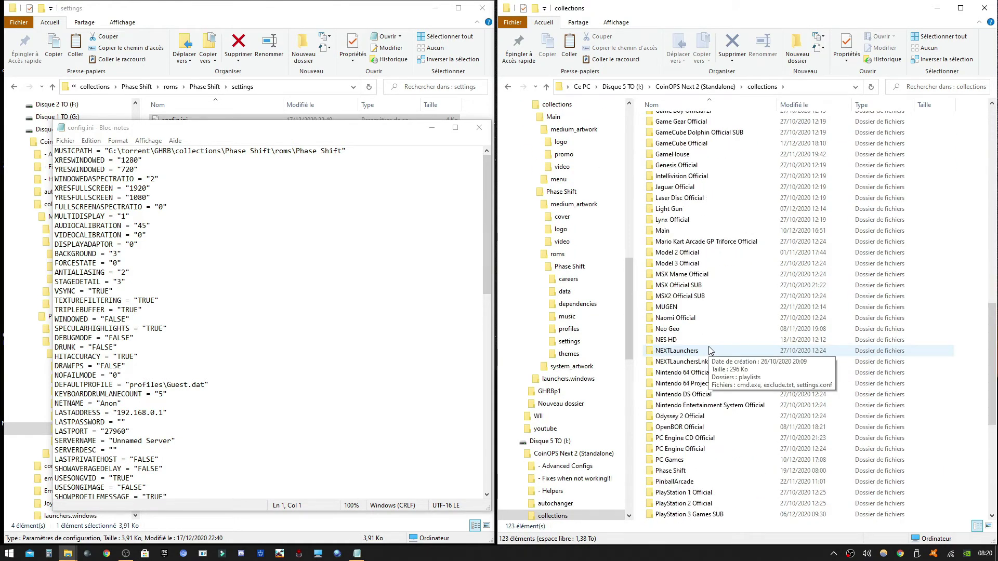
scroll(709, 350, down, 2)
double_click(685, 340)
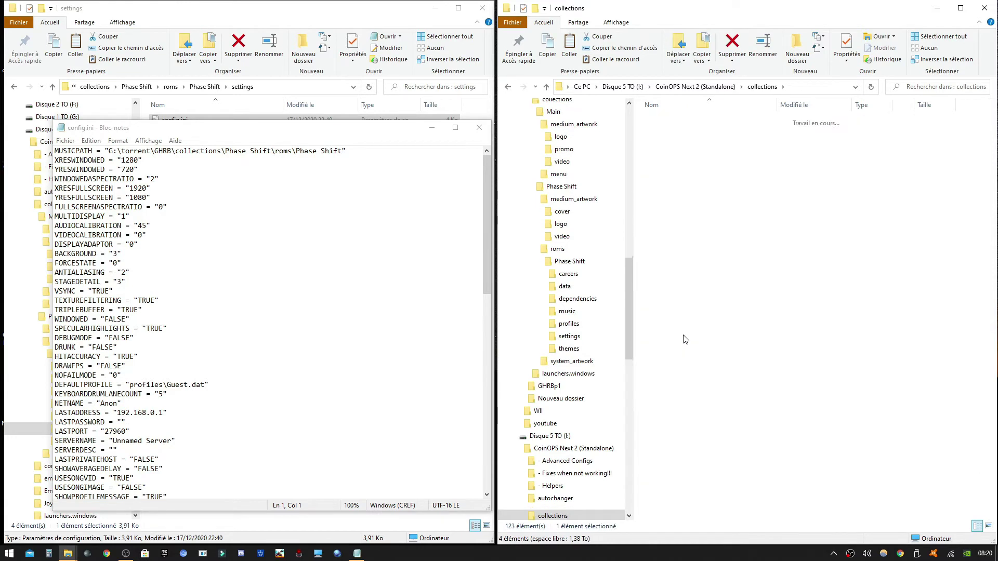
double_click(667, 131)
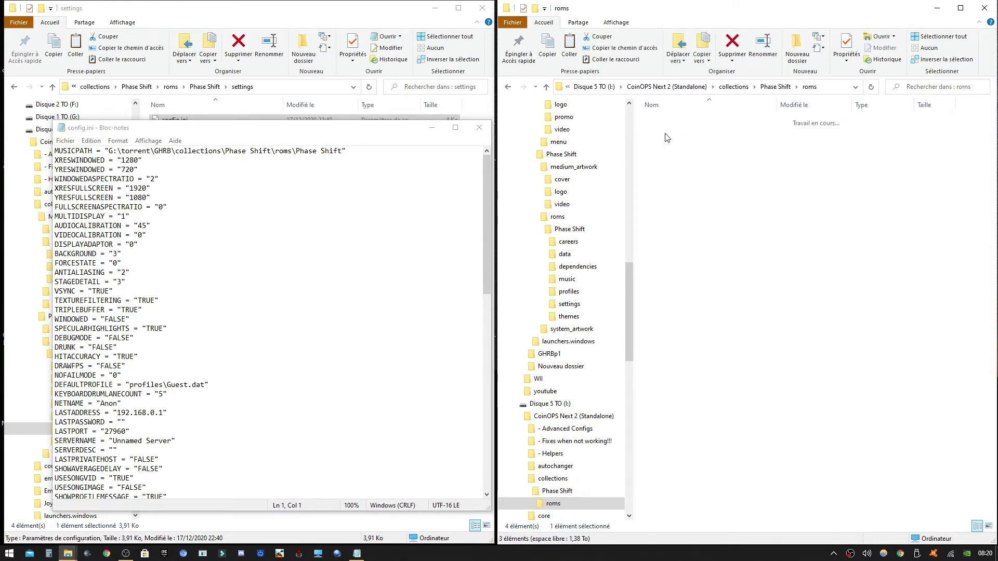
double_click(671, 120)
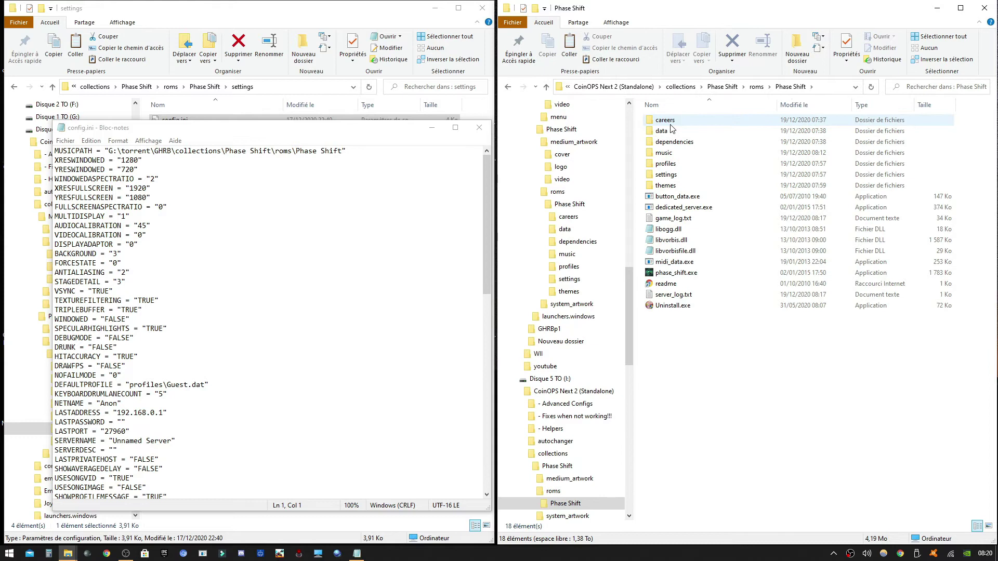
double_click(664, 153)
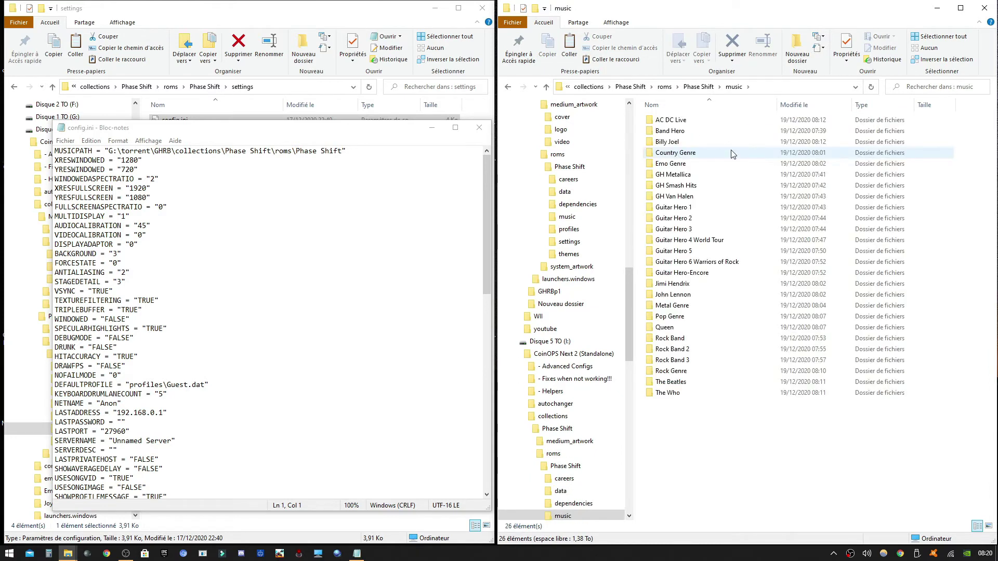
right_click(735, 88)
click(755, 94)
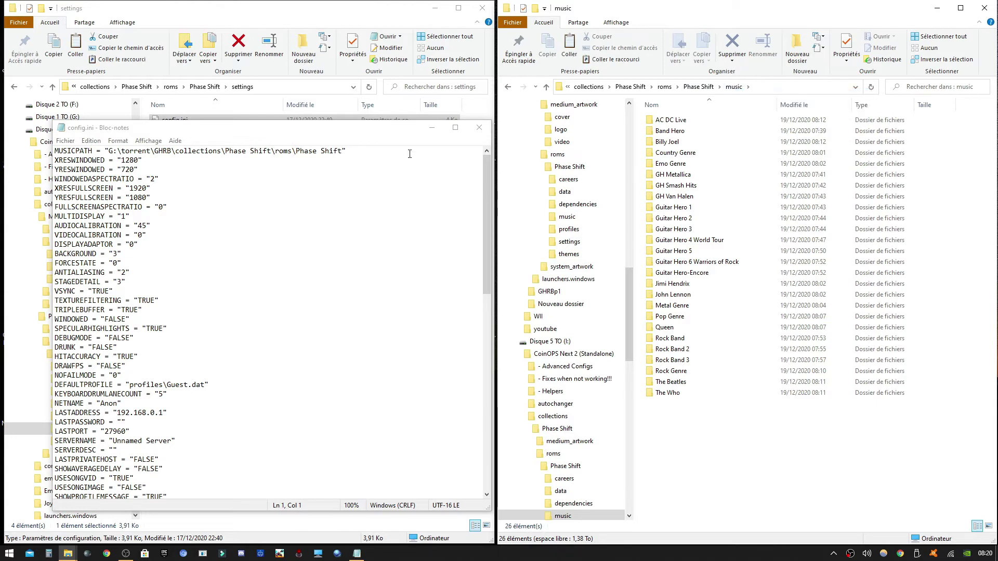
Step: Set MUSICPATH in config.ini to I:\CoinOPS Next 2 (Standalone)\collections\Phase Shift\roms\Phase Shift\music, then save and close the file
drag(113, 151, 350, 149)
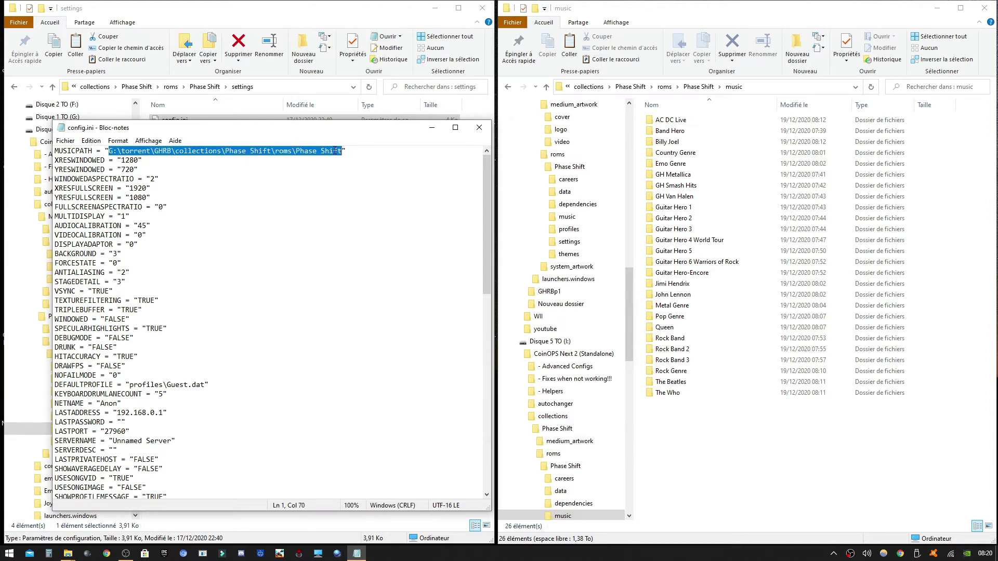
right_click(335, 150)
click(274, 193)
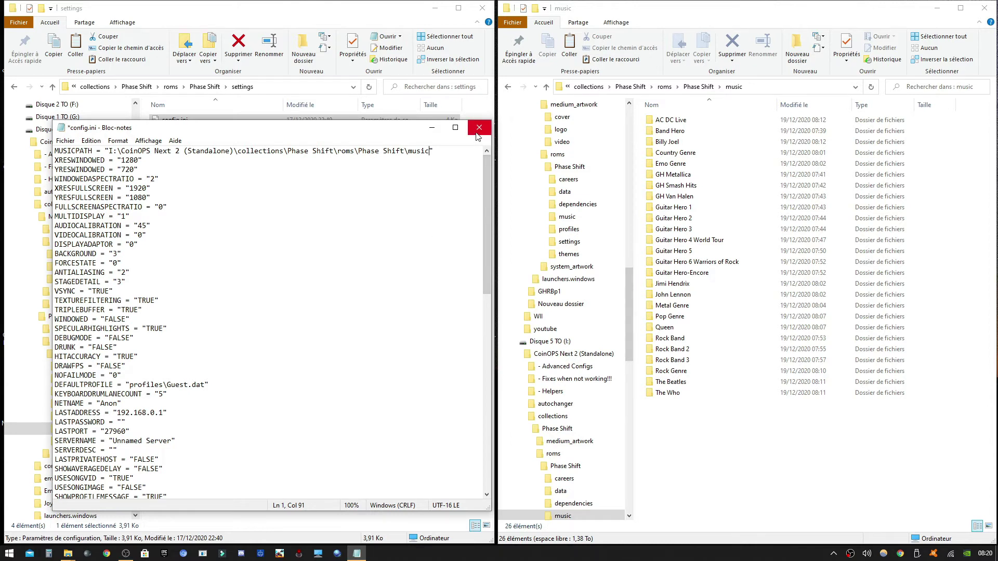
click(66, 141)
click(97, 188)
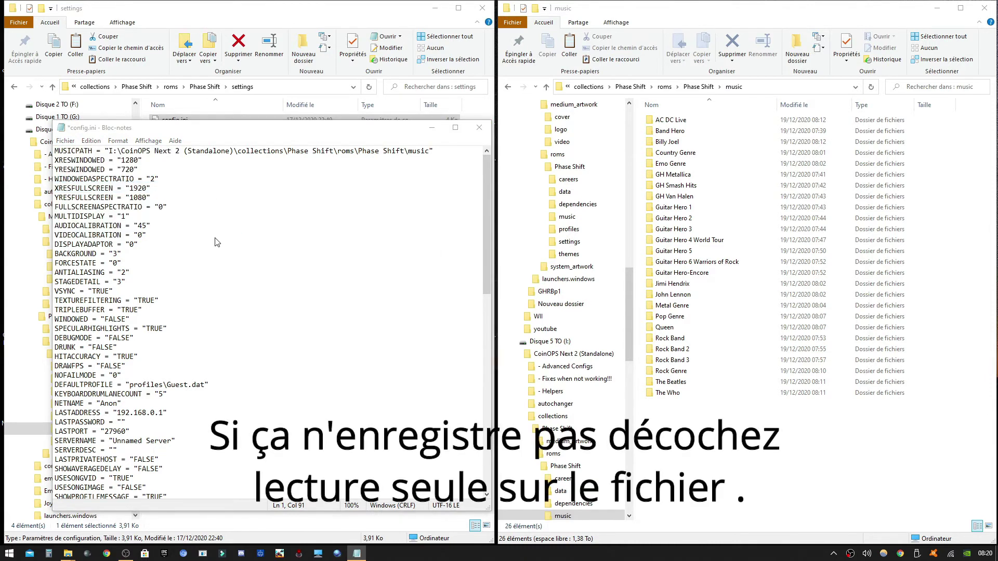
click(479, 128)
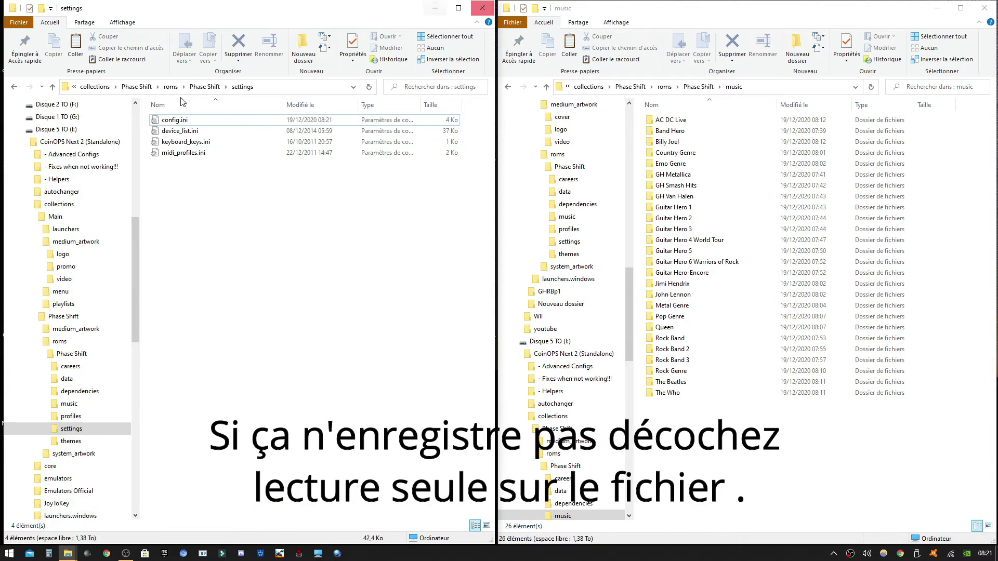
Step: Return to the roms\Phase Shift folder and launch phase_shift.exe
click(205, 87)
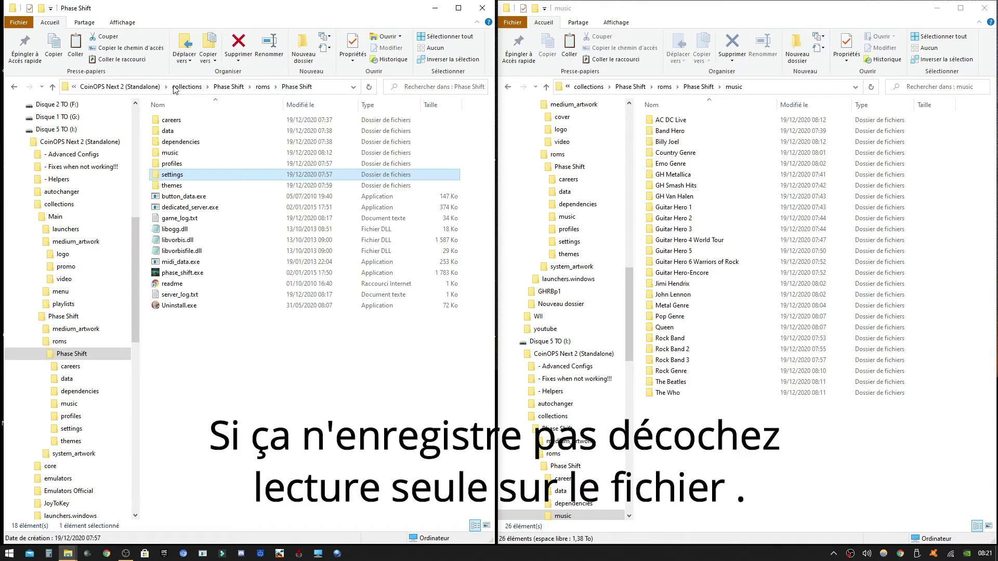
double_click(197, 275)
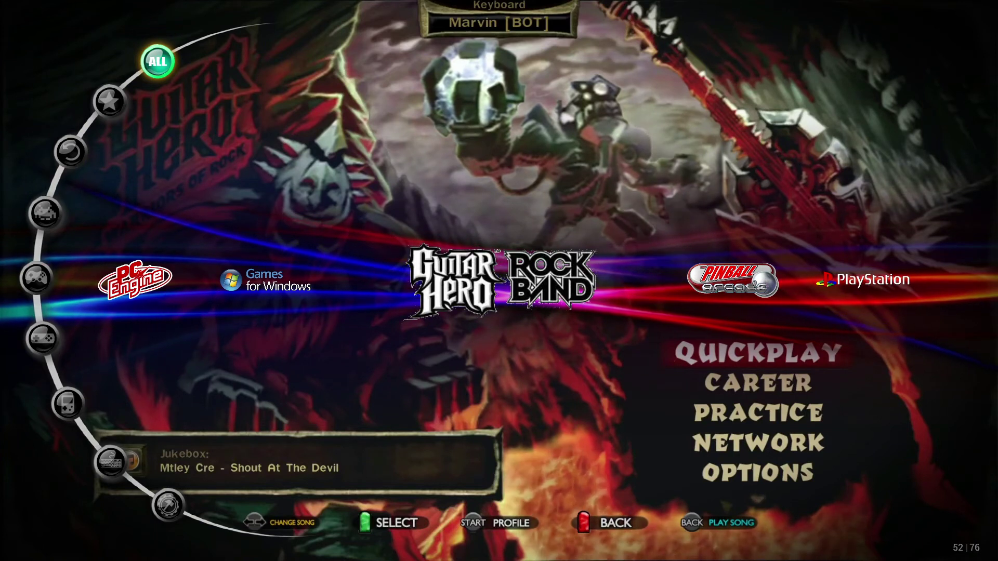
Step: Watch the preview video of the Guitar Hero Rock Band system in the CoinOPS system menu
key(Return)
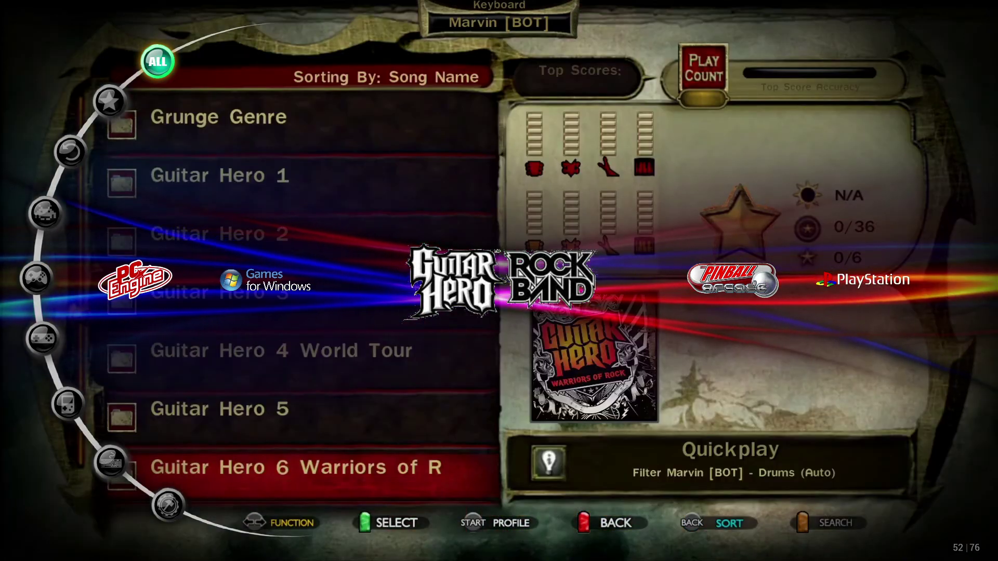
key(Down)
key(Down)
key(Down)
key(Down)
key(Down)
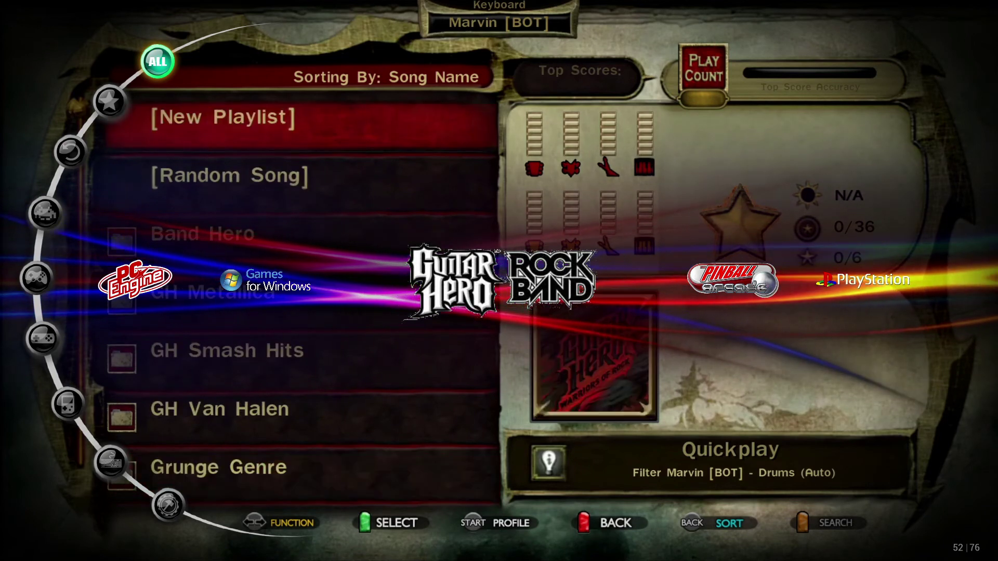
key(Down)
key(Down)
key(Down)
key(Down)
key(Down)
key(Down)
key(Down)
key(Down)
key(Down)
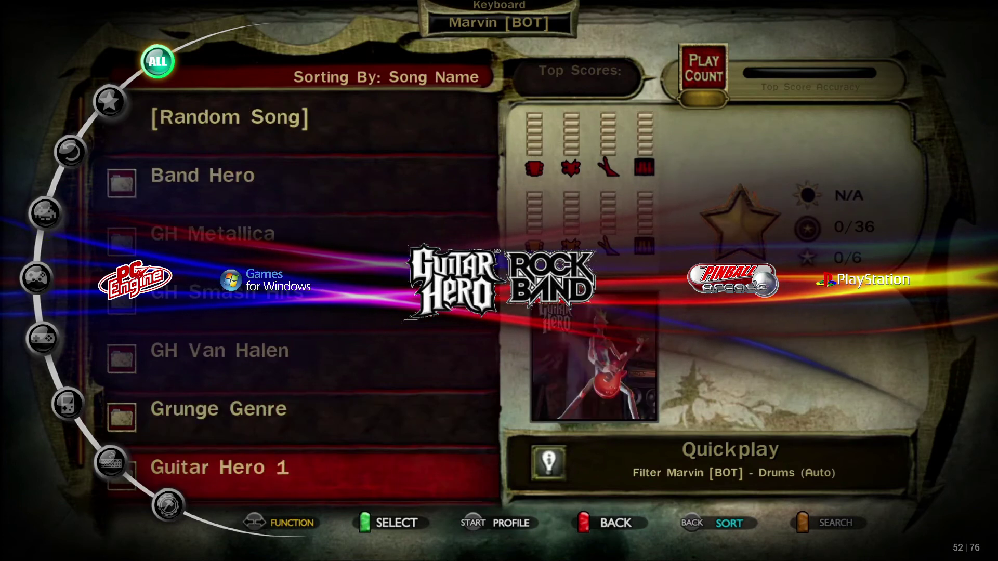
key(Down)
key(Down)
key(Down)
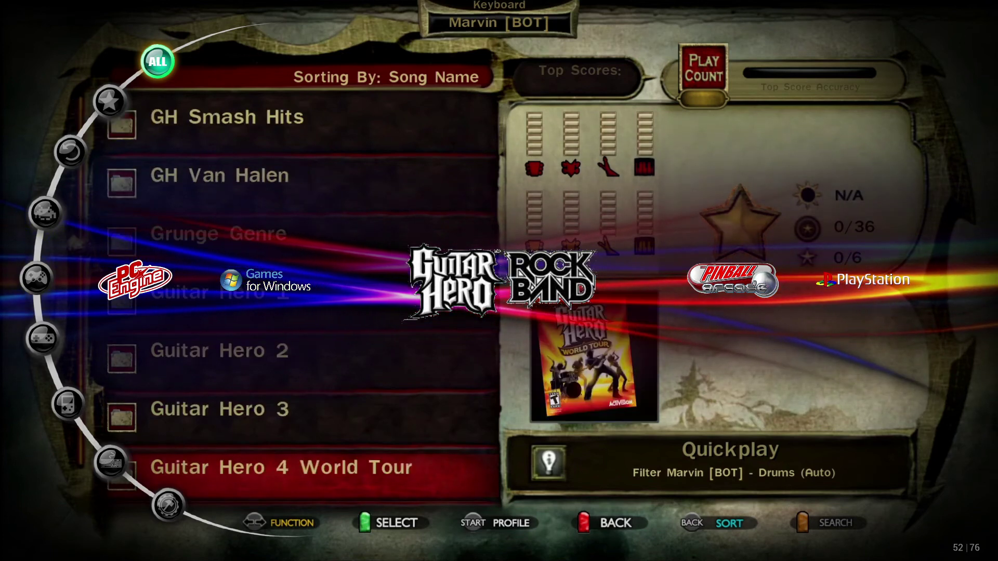
Step: Open the Guitar Hero Rock Band system in CoinOPS and check its game entry and artwork
key(Return)
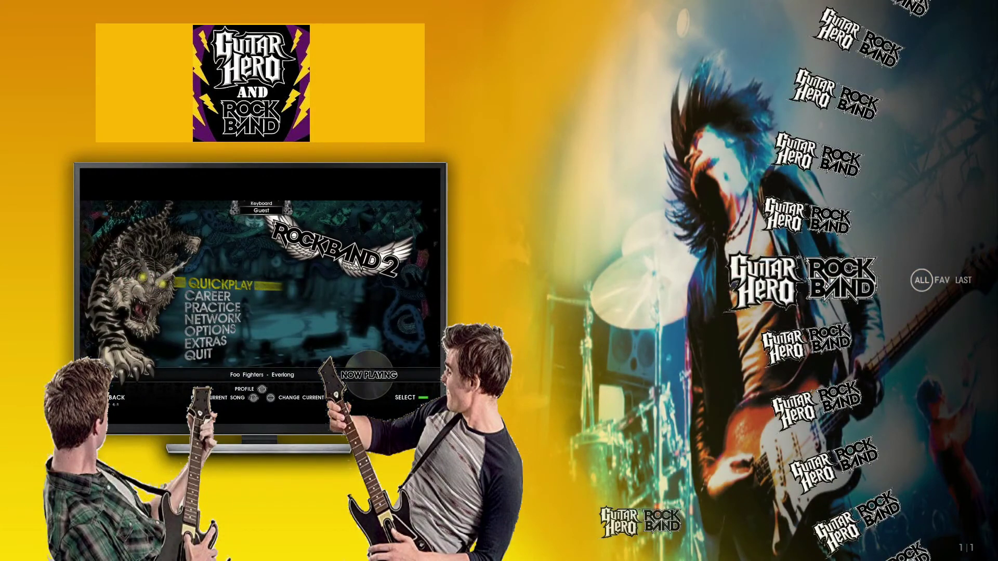
key(Down)
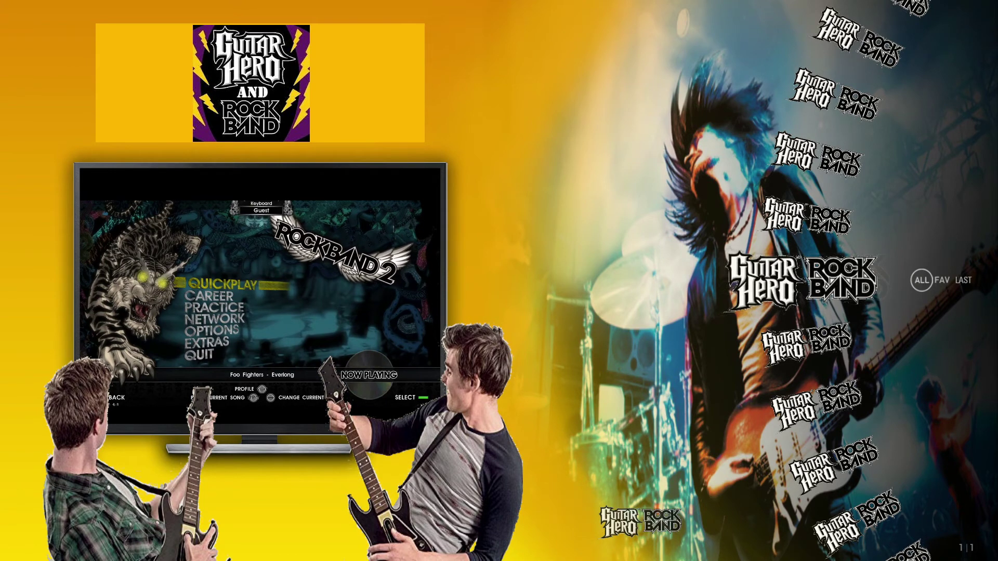
key(Return)
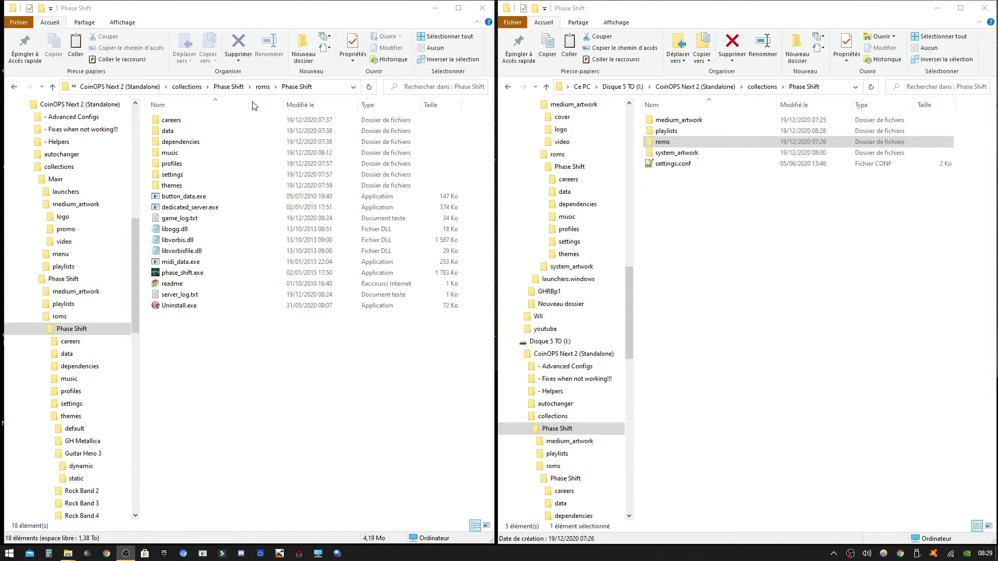
Step: Open settings.conf in the collections\Phase Shift folder and copy the launcher name Phase Shift from it
click(120, 87)
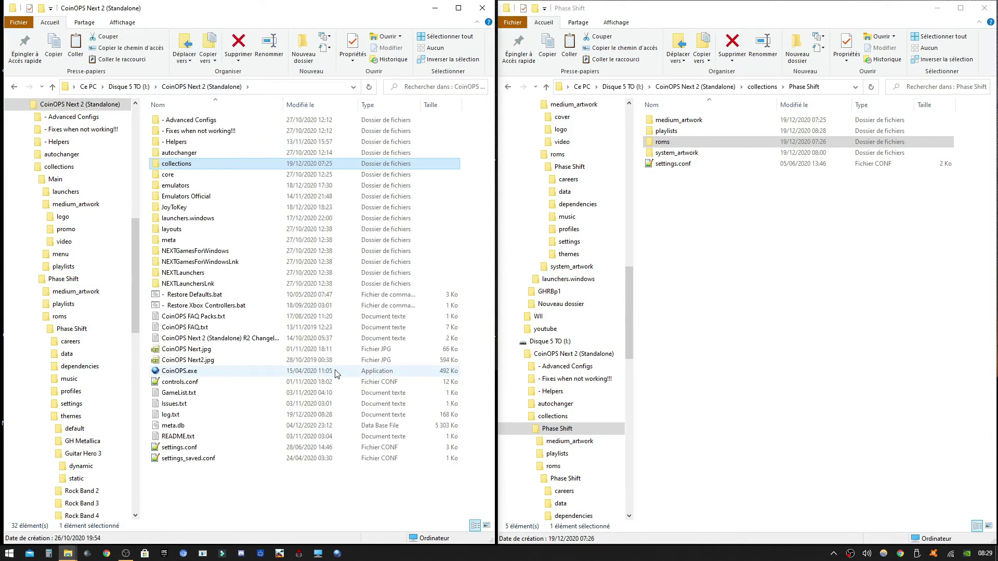
double_click(191, 163)
scroll(221, 374, down, 10)
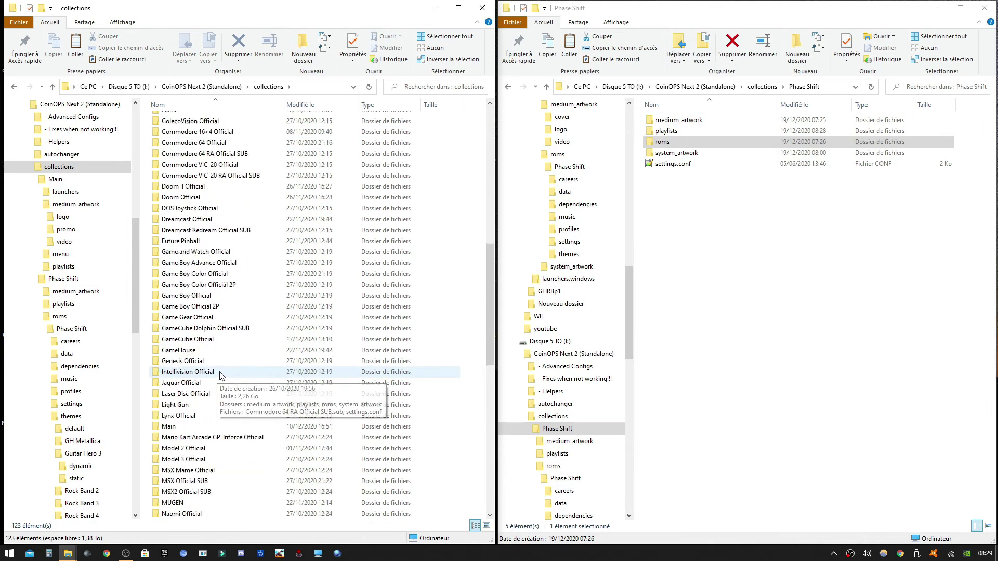
scroll(221, 374, down, 5)
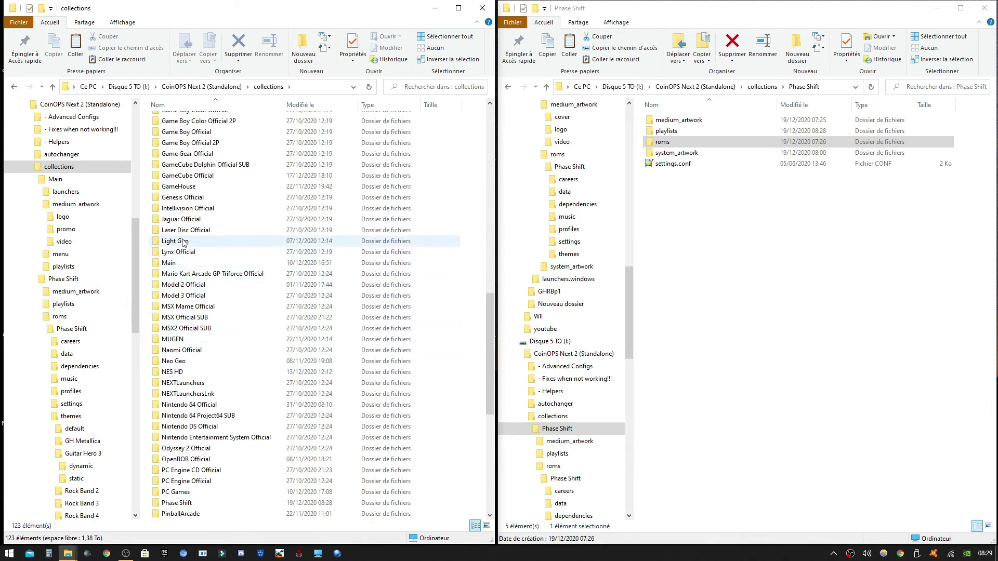
scroll(229, 262, down, 2)
click(189, 431)
double_click(189, 437)
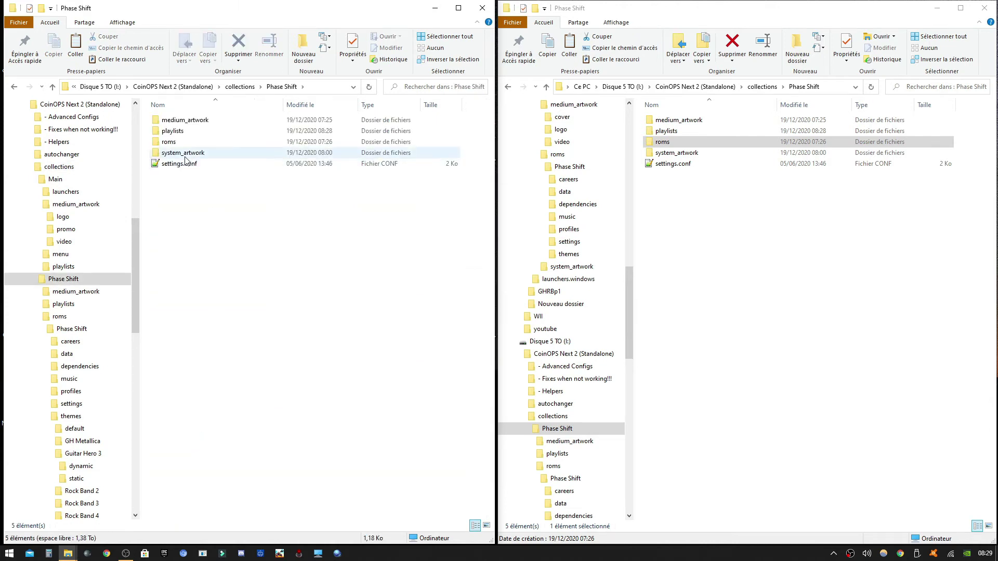
double_click(182, 164)
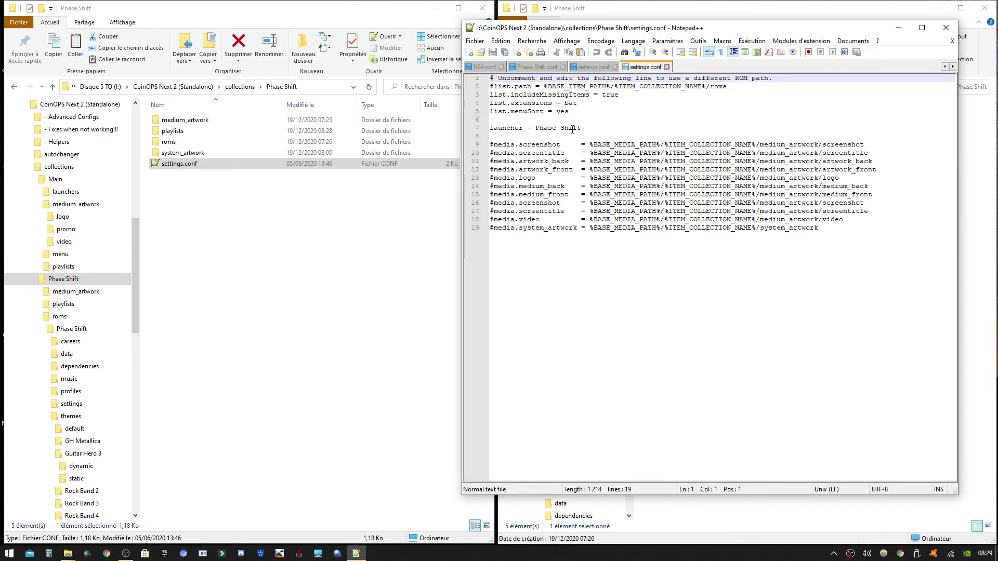
drag(537, 128, 581, 128)
key(cmd+c)
Step: Open the launchers.windows folder of CoinOPS Next 2 (Standalone)
click(312, 260)
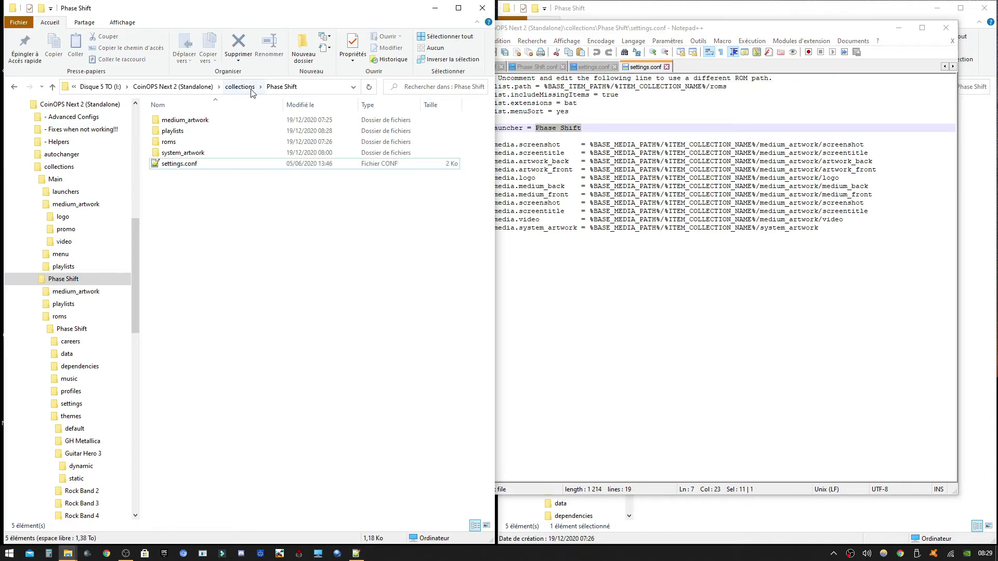
click(192, 86)
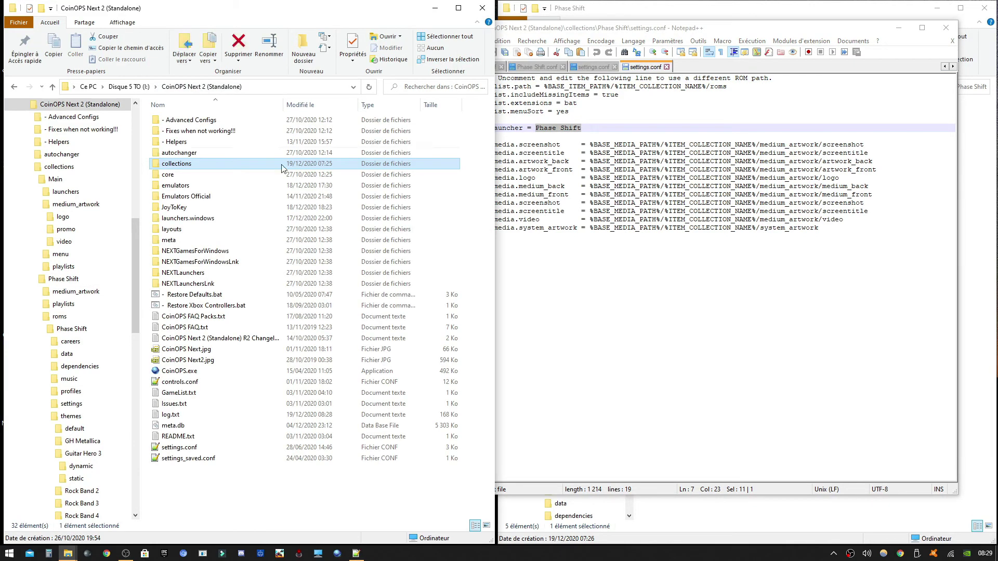
double_click(203, 222)
Step: Duplicate PC Games.conf within the launchers.windows folder
scroll(268, 331, down, 7)
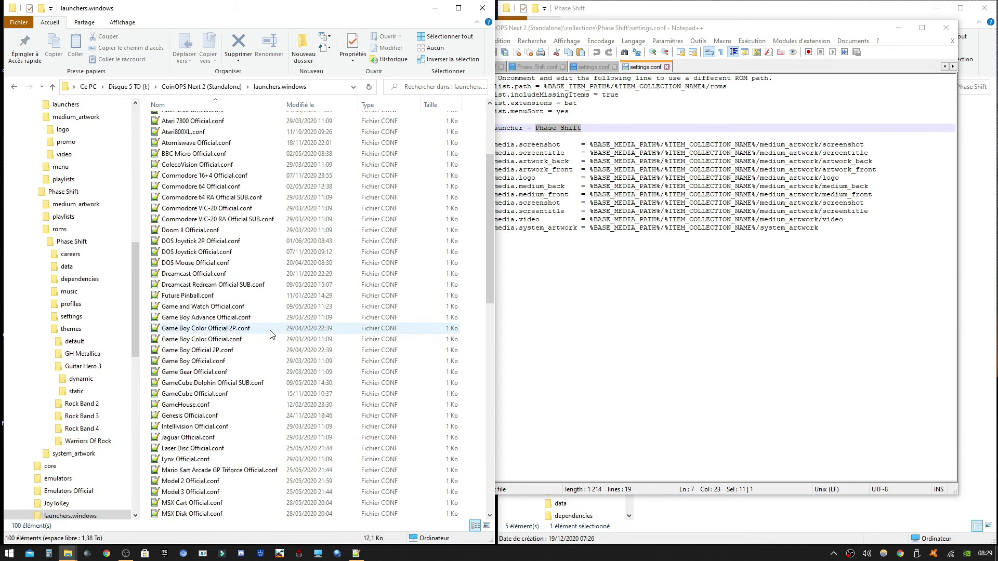
scroll(270, 334, down, 5)
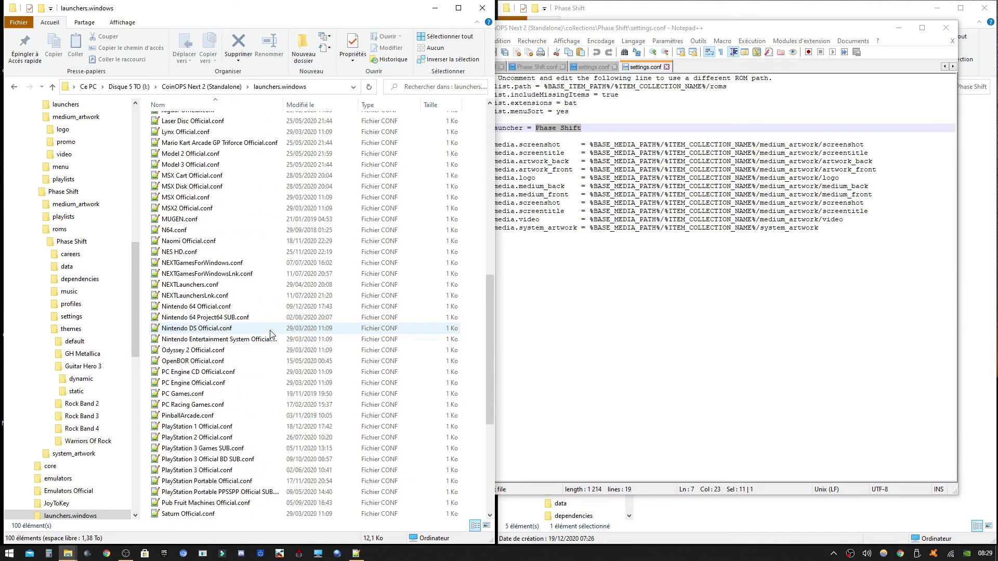
scroll(270, 335, down, 1)
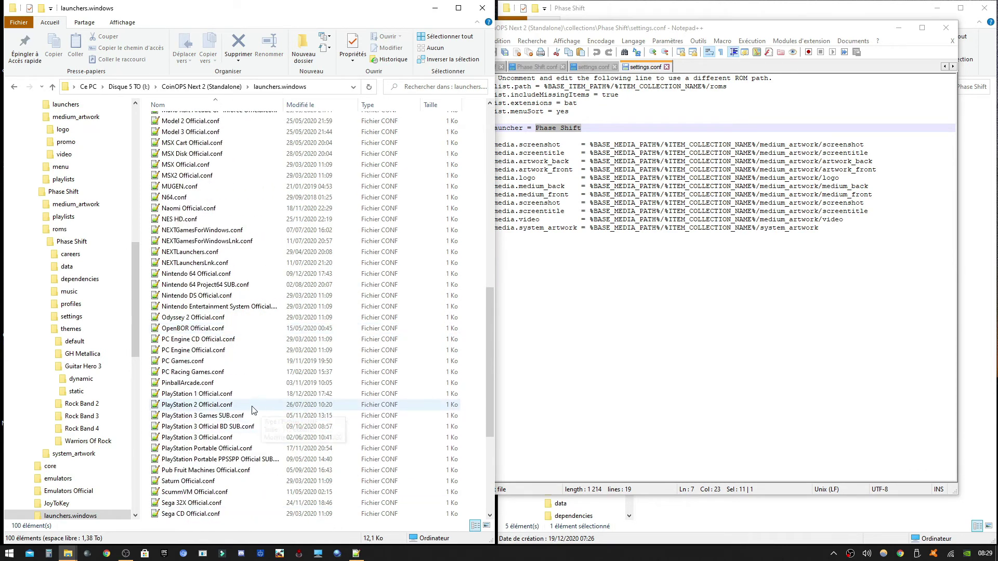
right_click(211, 363)
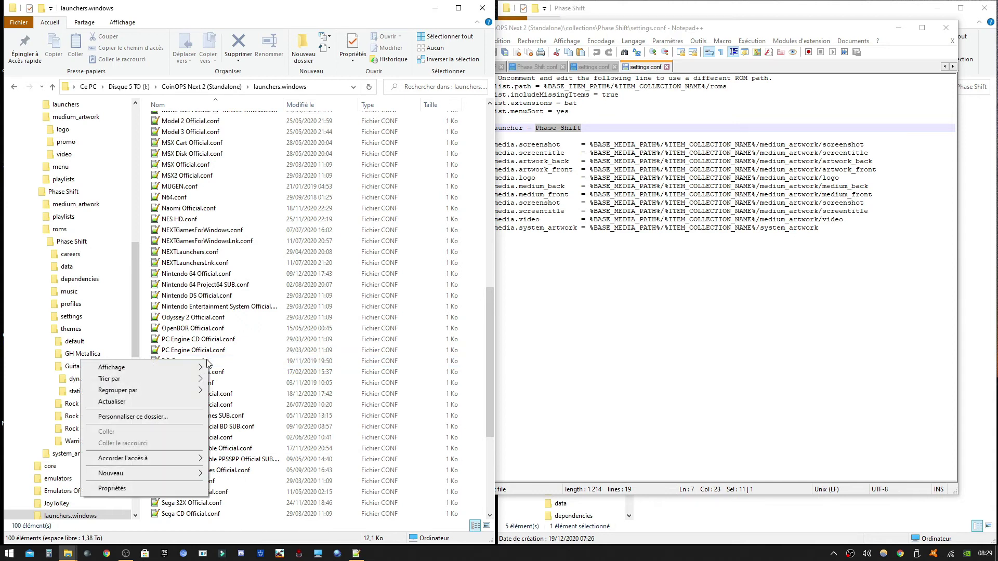
click(207, 363)
click(199, 364)
right_click(209, 362)
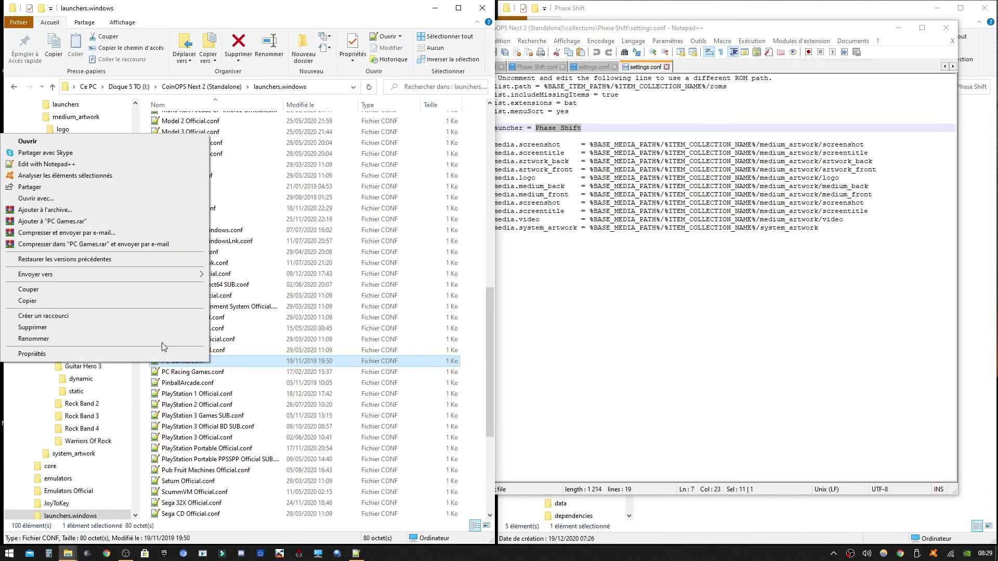
click(140, 301)
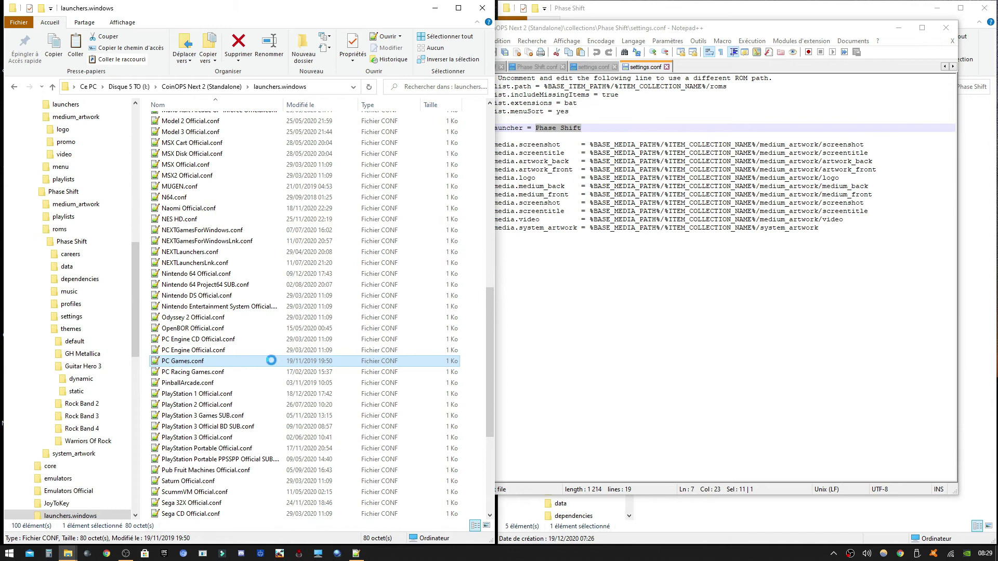
right_click(228, 362)
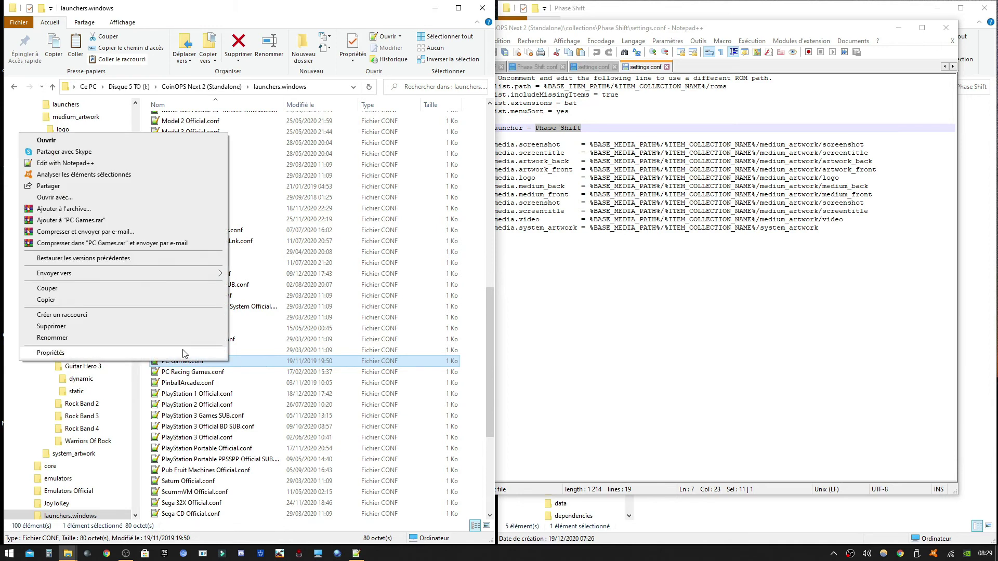
right_click(254, 370)
click(233, 443)
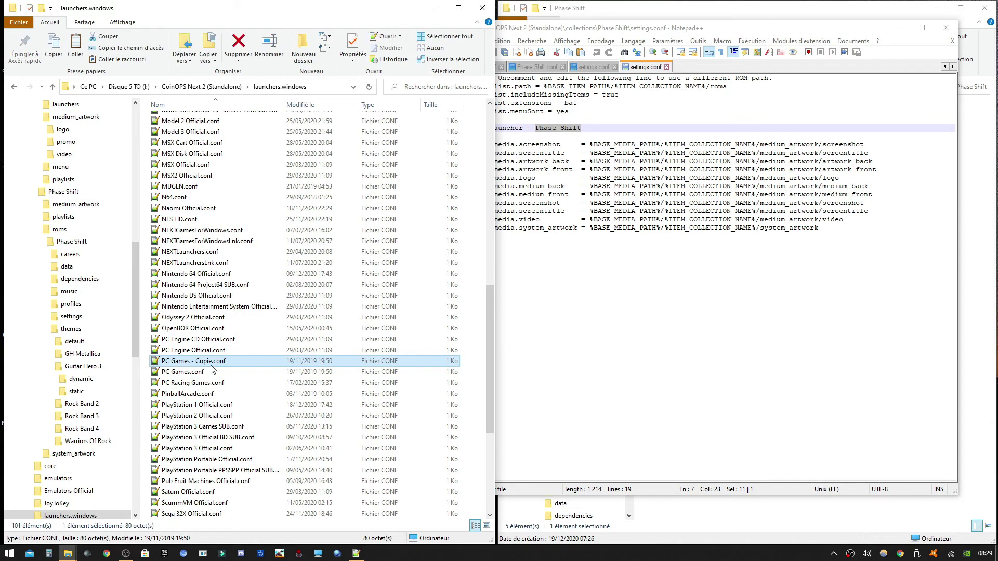
Step: Rename the duplicated PC Games file to Phase Shift.conf, using the launcher name copied again from settings.conf
key(F2)
right_click(206, 365)
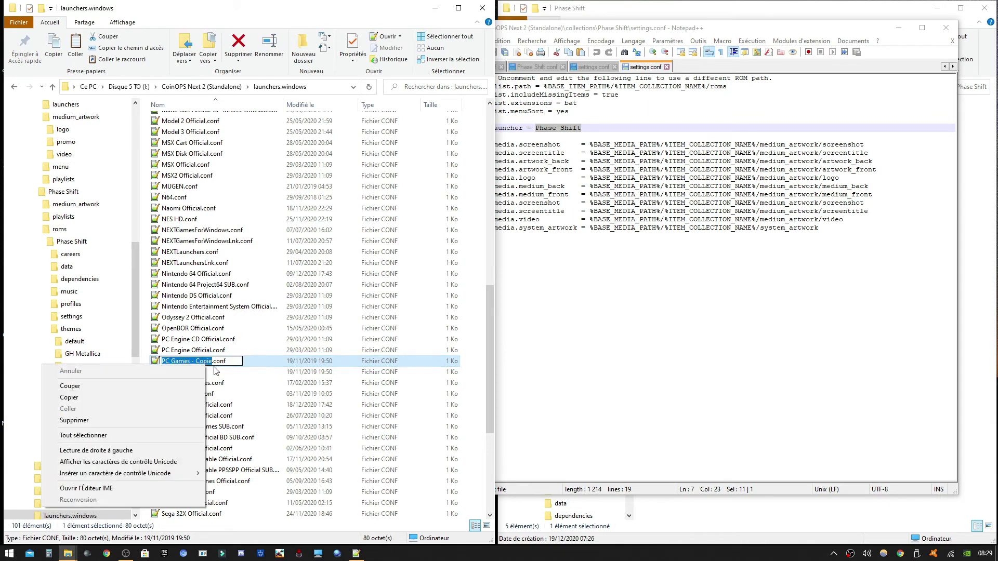
right_click(560, 126)
click(581, 144)
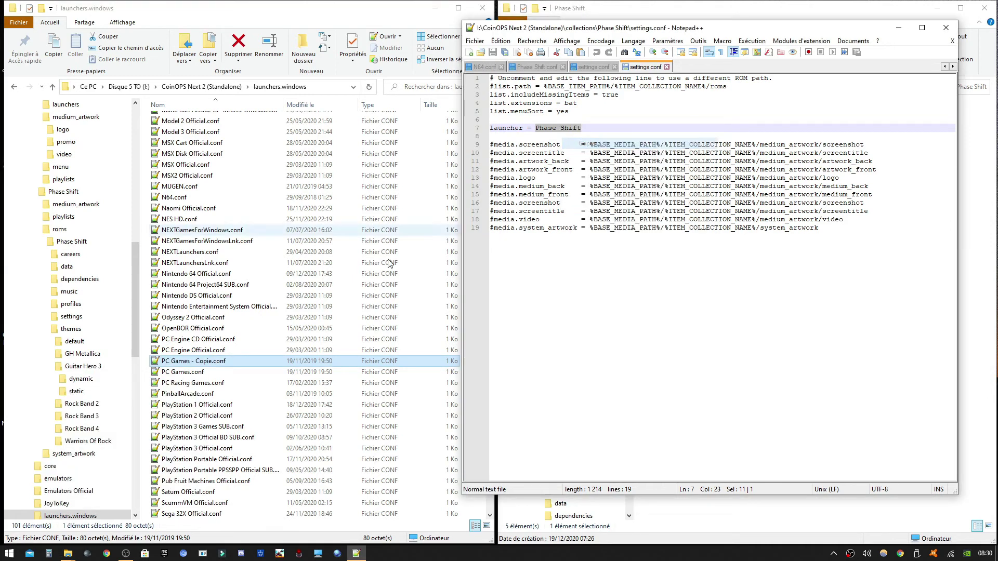
click(195, 361)
key(F2)
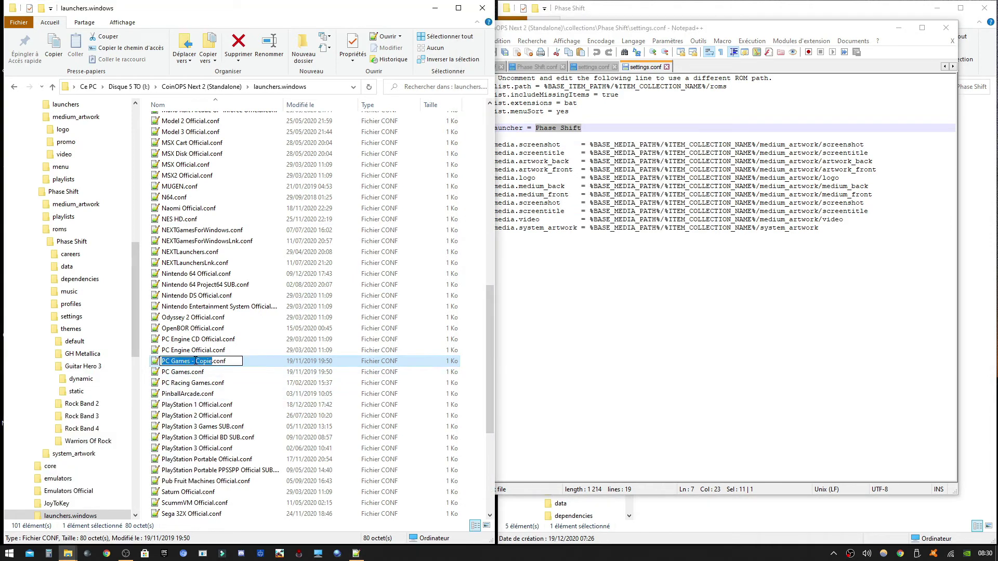
right_click(195, 361)
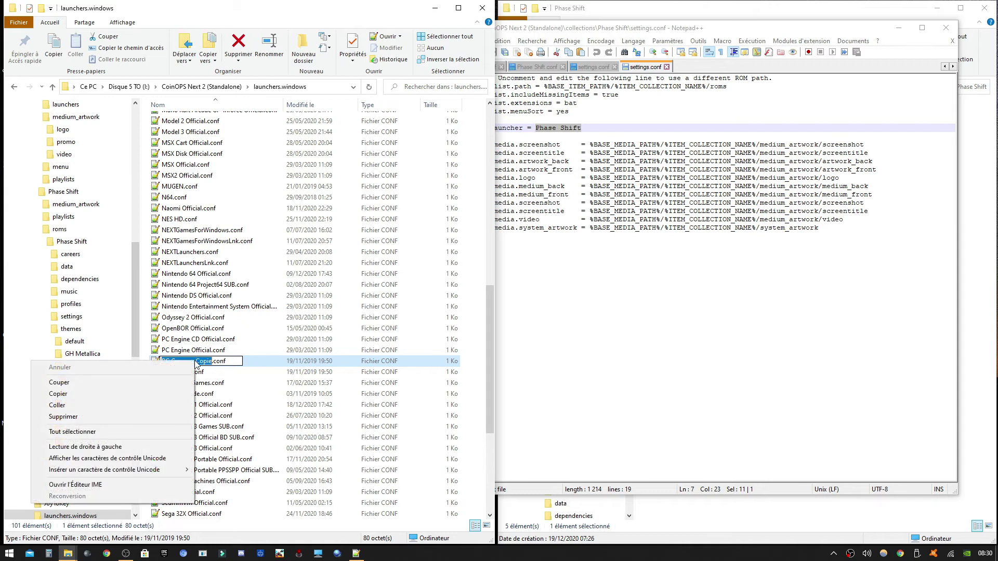
click(144, 405)
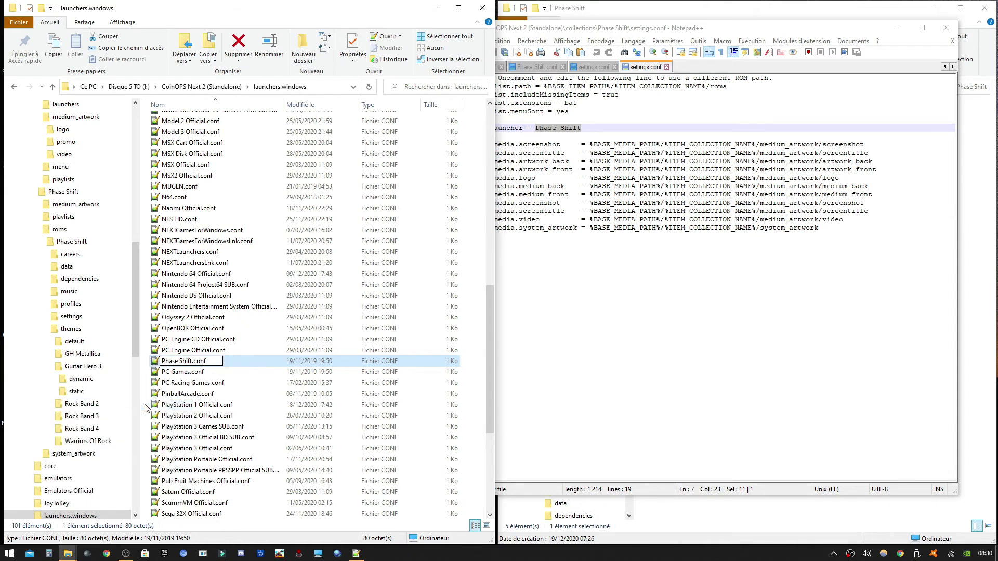
click(255, 405)
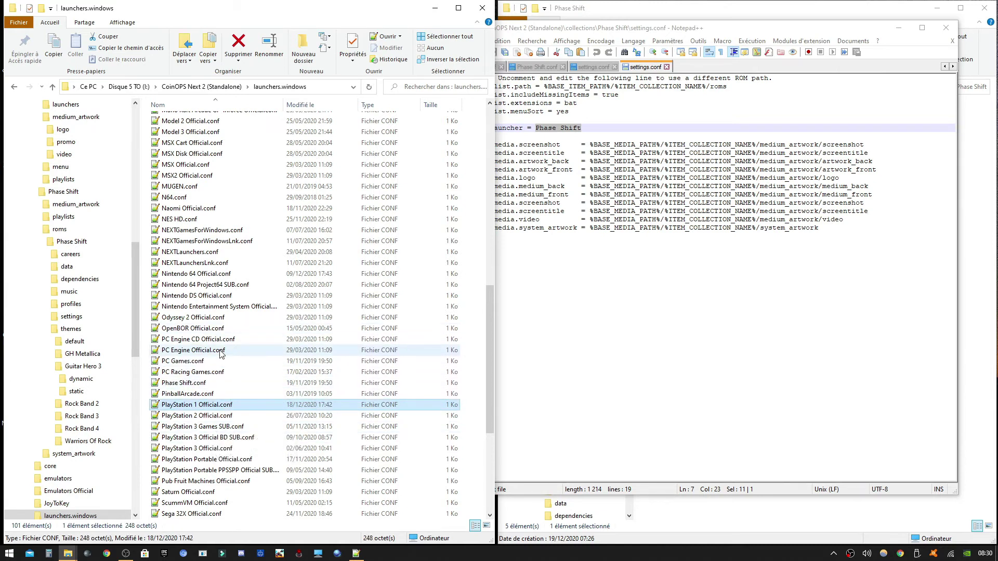
Step: Open Phase Shift.conf for editing and place its editor window clear of the launchers.windows file list
click(207, 384)
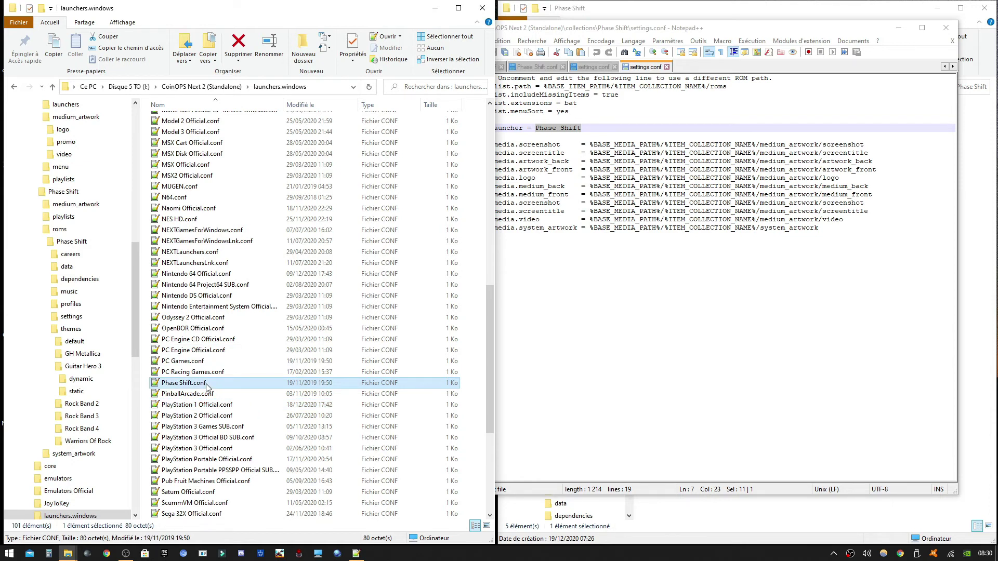
double_click(207, 384)
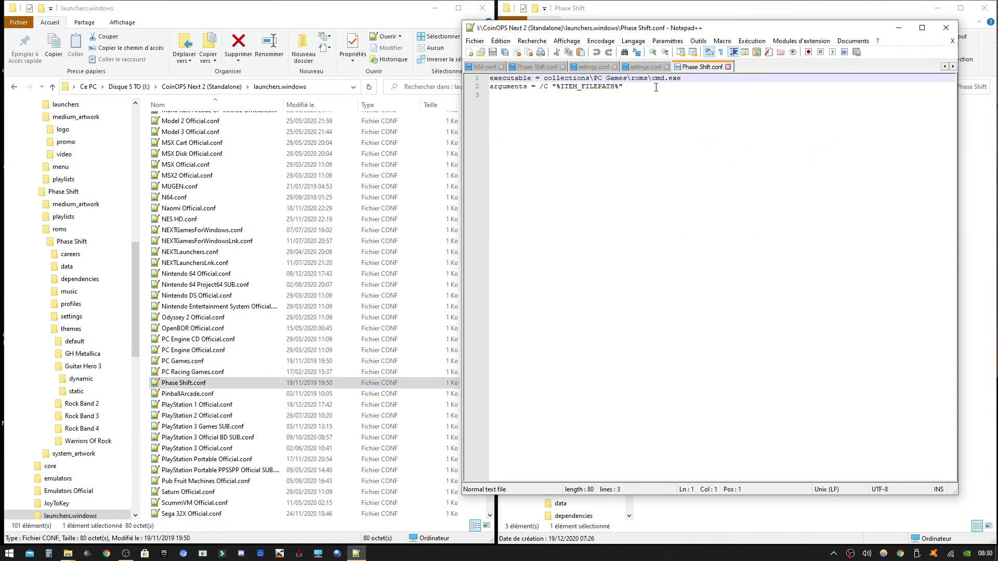
drag(668, 29, 708, 79)
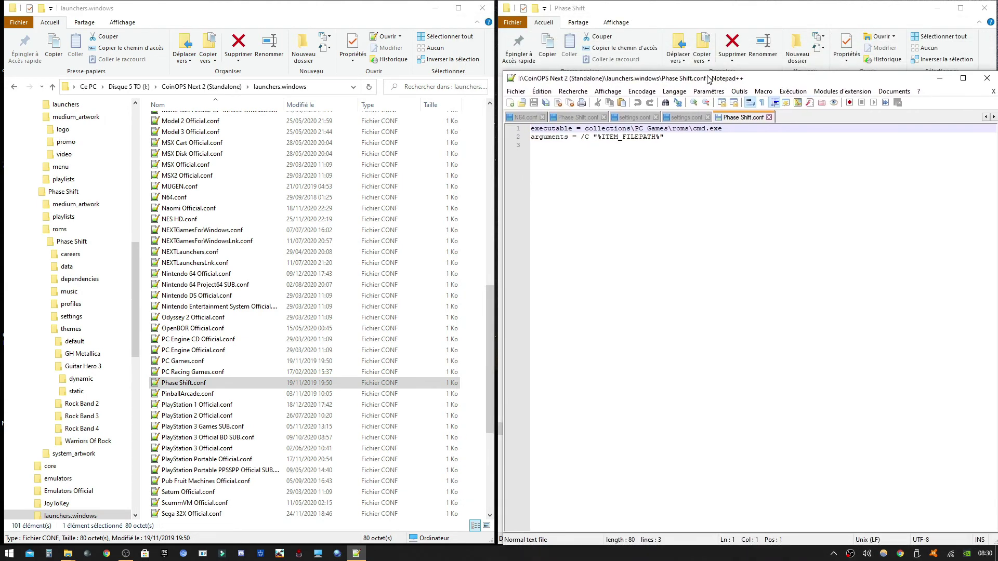
Step: Go to the collections\Phase Shift\roms folder that holds cmd.exe and copy the folder's address
click(183, 87)
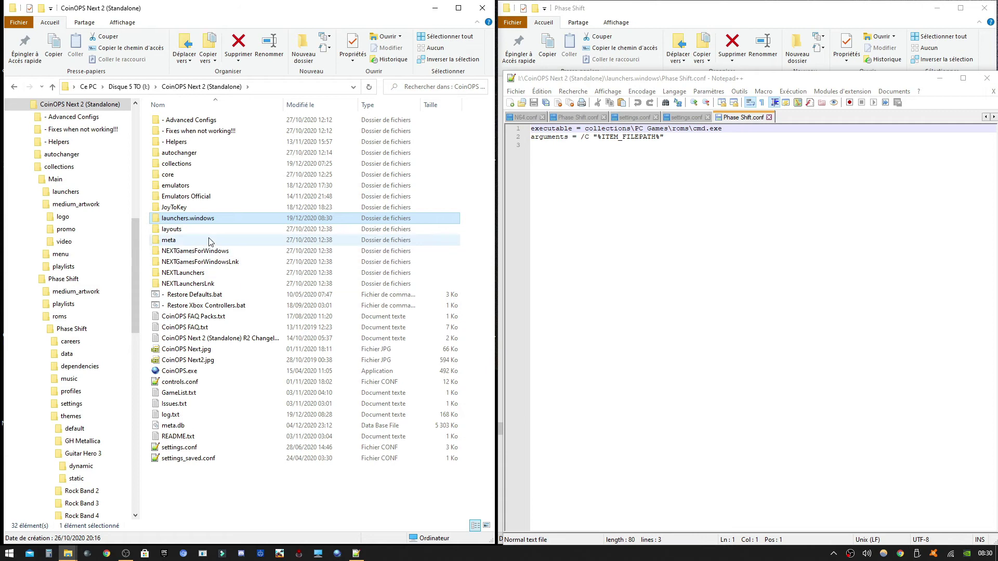
double_click(193, 163)
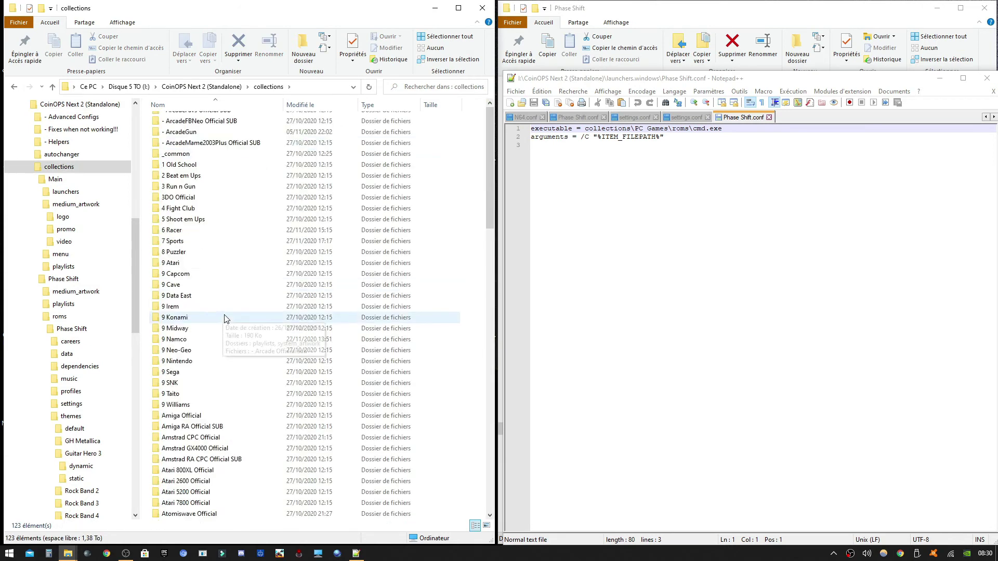
scroll(225, 318, down, 20)
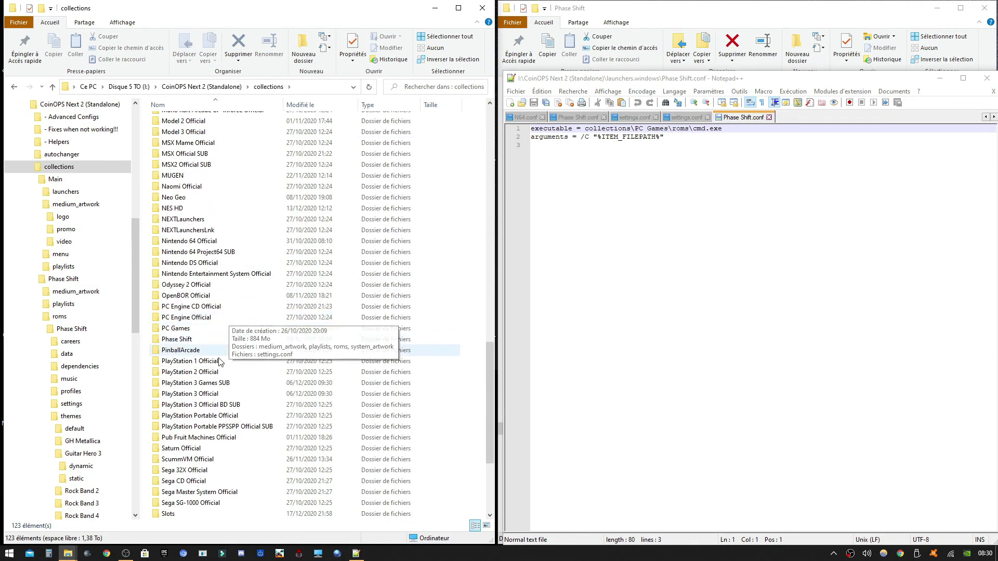
double_click(202, 340)
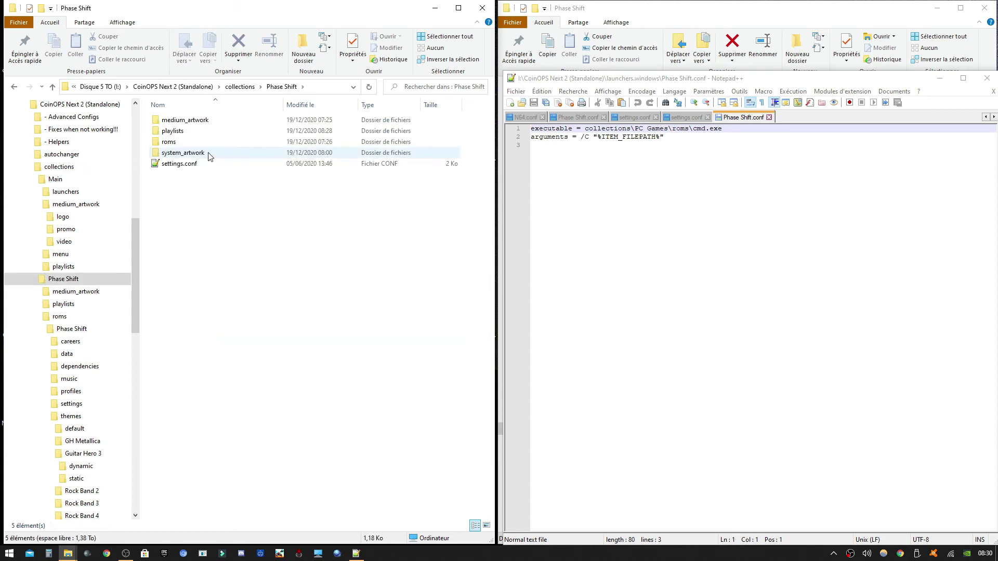
double_click(191, 146)
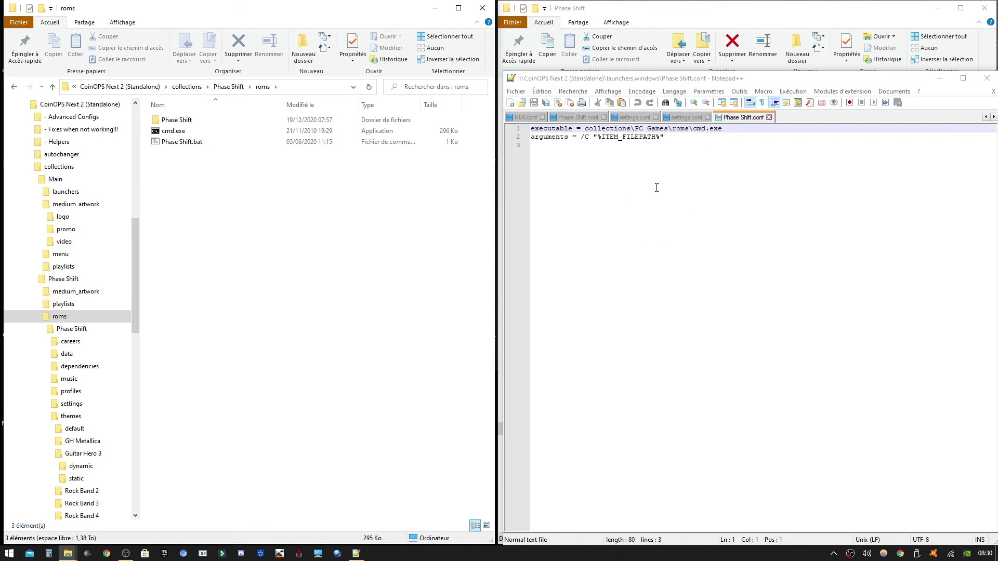
right_click(190, 129)
click(187, 132)
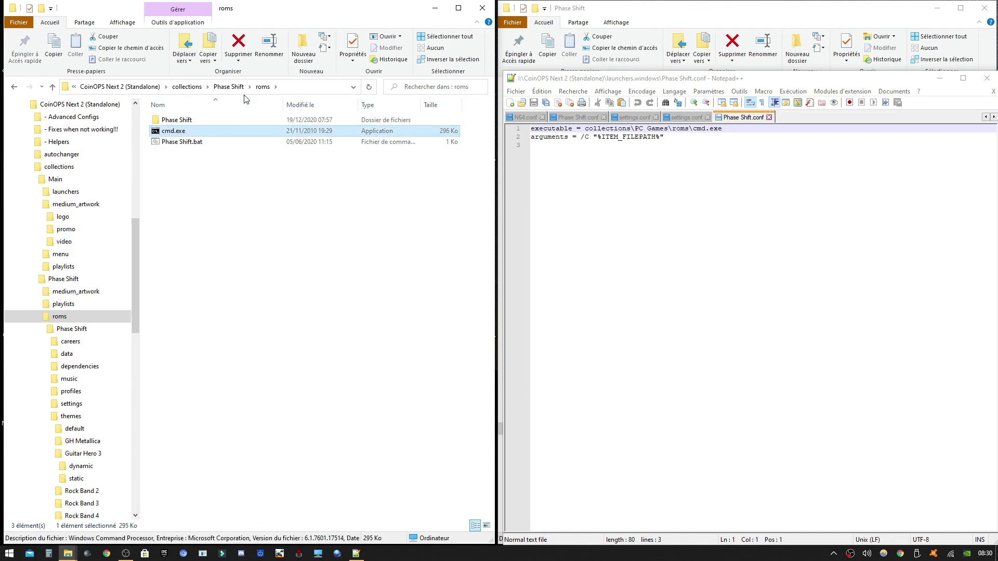
right_click(264, 86)
click(281, 95)
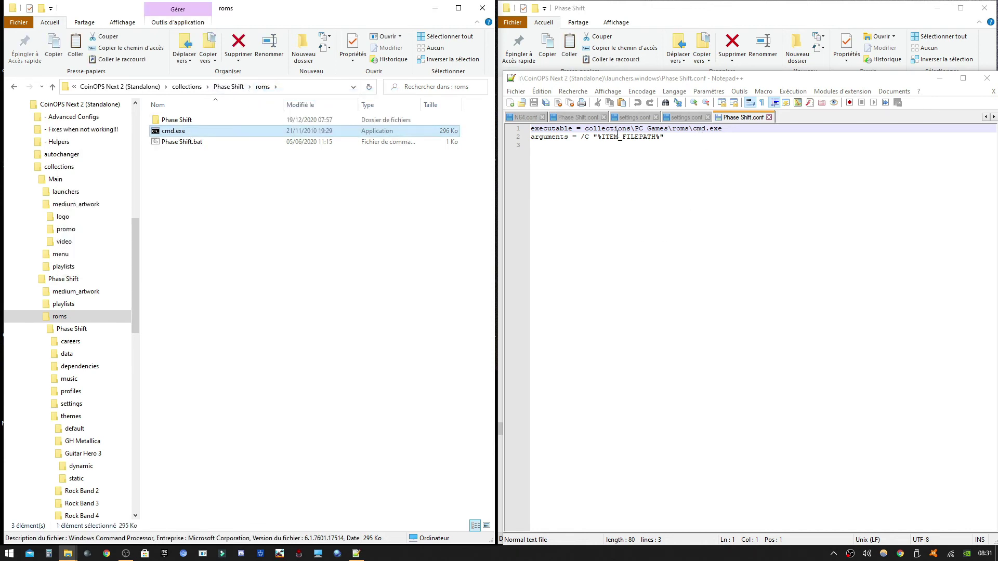
Step: Set the executable line in Phase Shift.conf to collections\Phase Shift\roms\cmd.exe and save the file
click(691, 129)
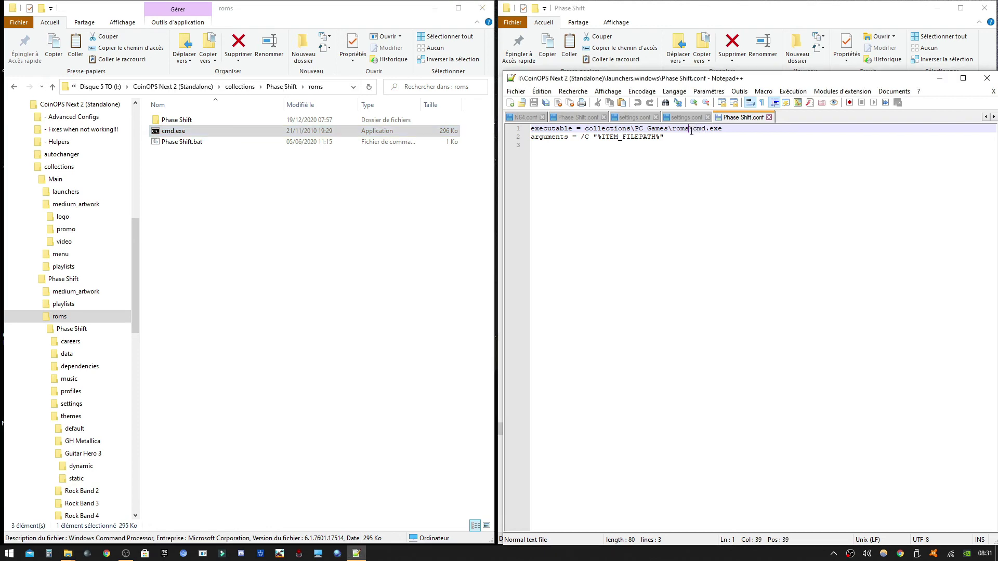
mouse_move(691, 129)
mouse_down()
mouse_move(585, 129)
mouse_move(674, 130)
mouse_up()
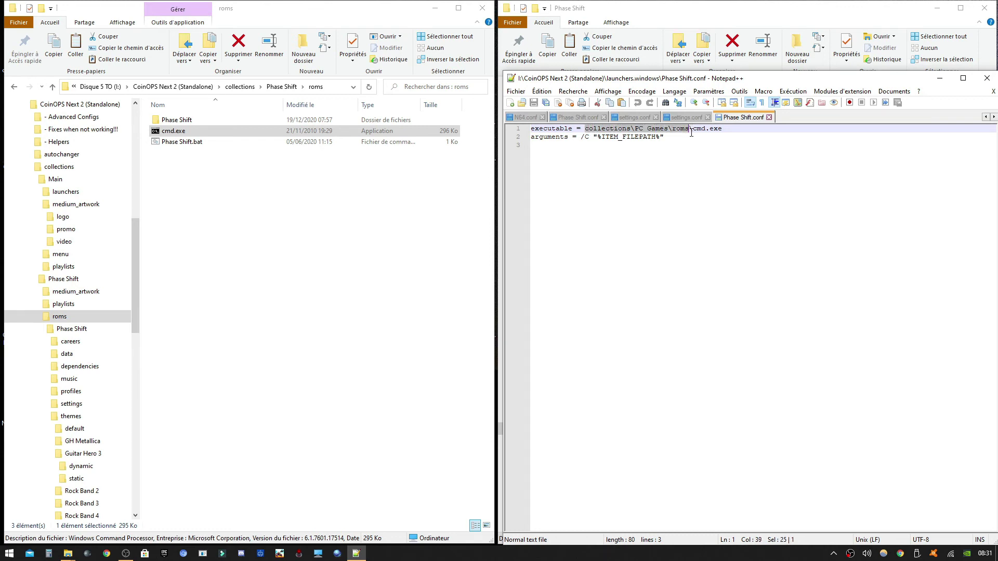
right_click(687, 134)
click(712, 157)
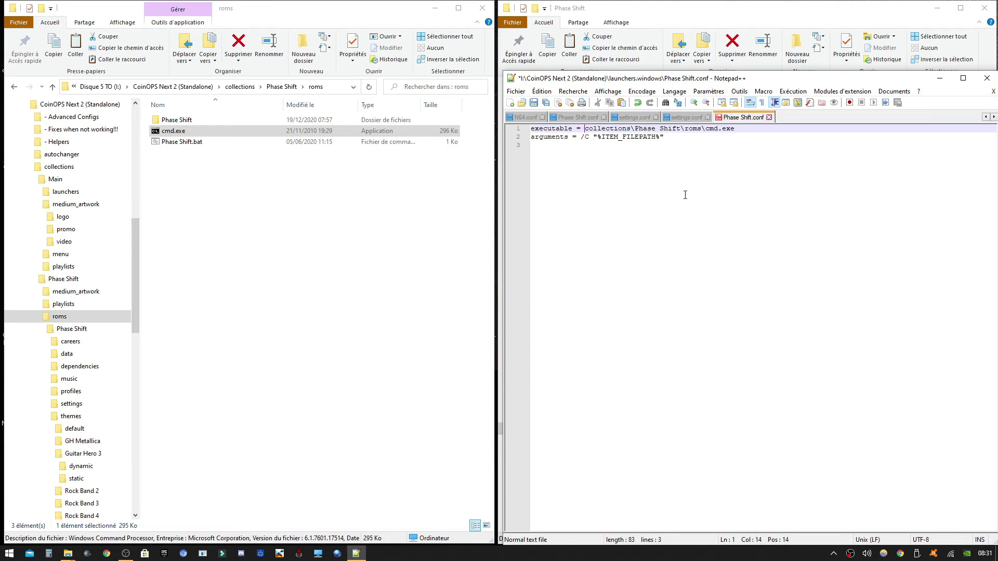
click(723, 176)
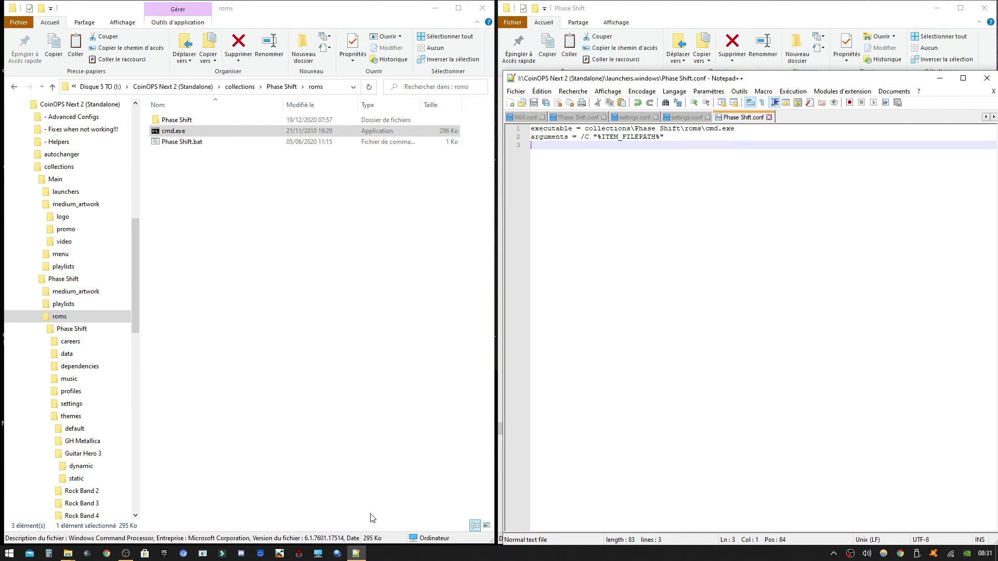
Step: Switch to CoinOPS, open the Guitar Hero Rock Band collection and launch its game
click(337, 554)
key(Down)
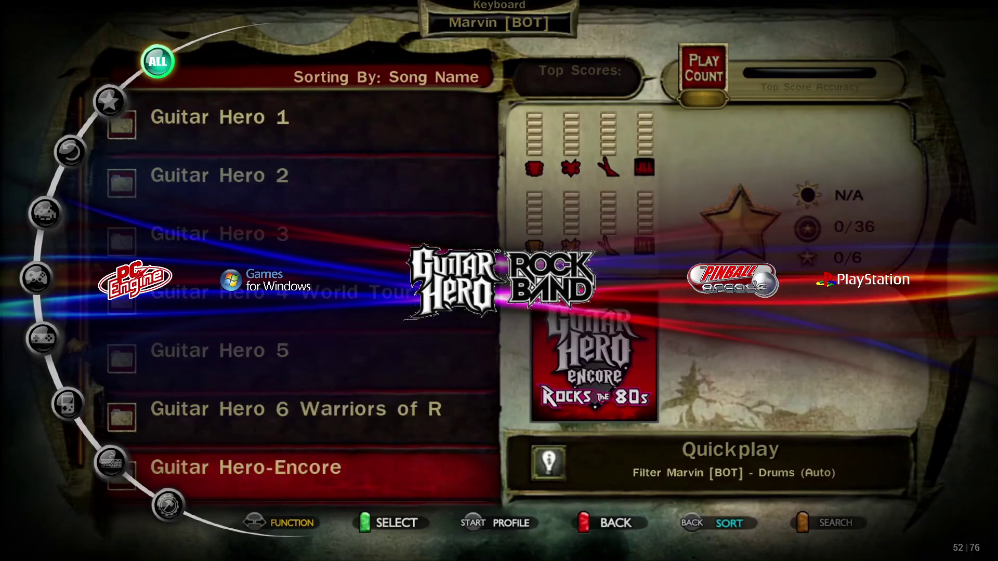
key(Down)
key(Down)
key(Down)
key(Down)
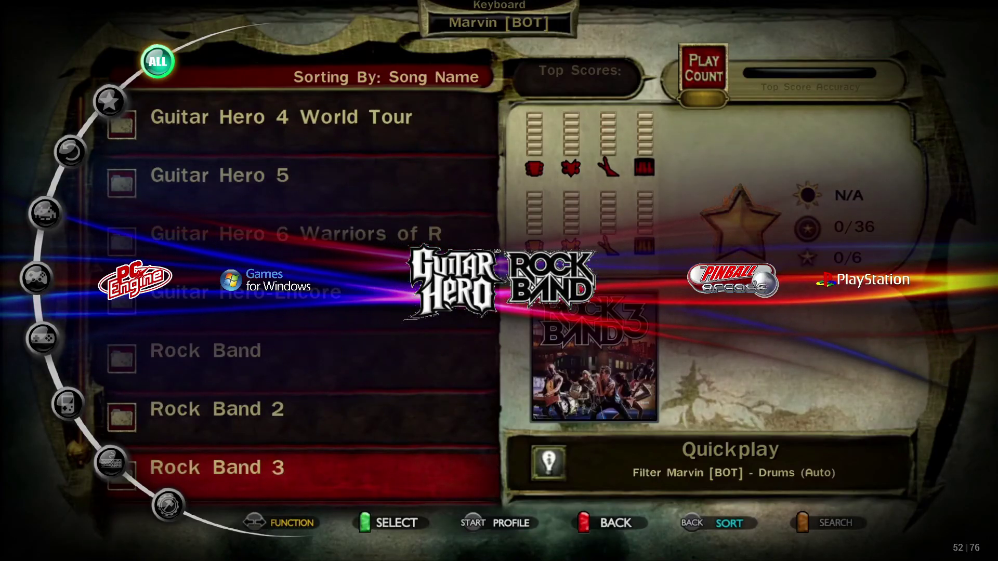
key(Down)
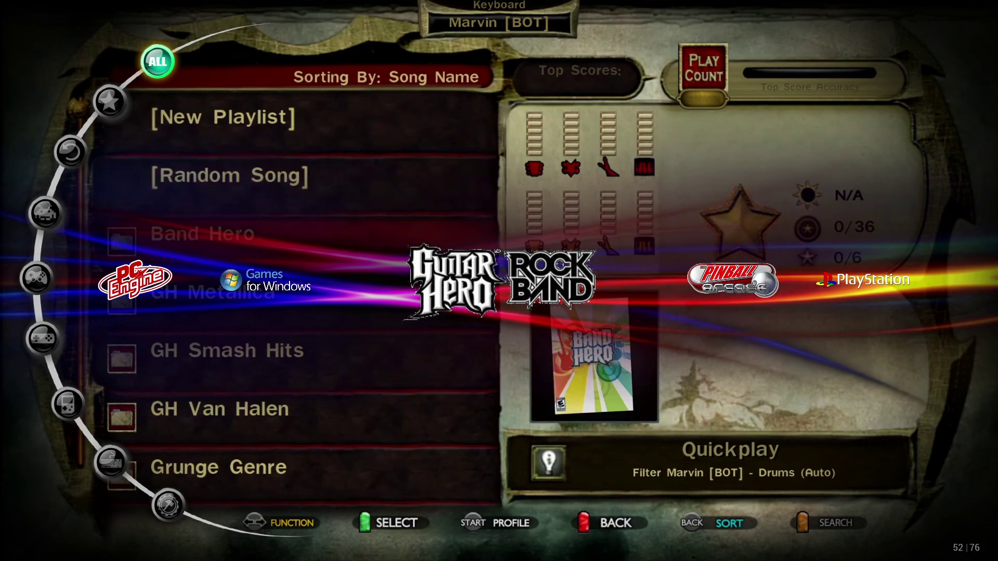
key(Right)
key(Left)
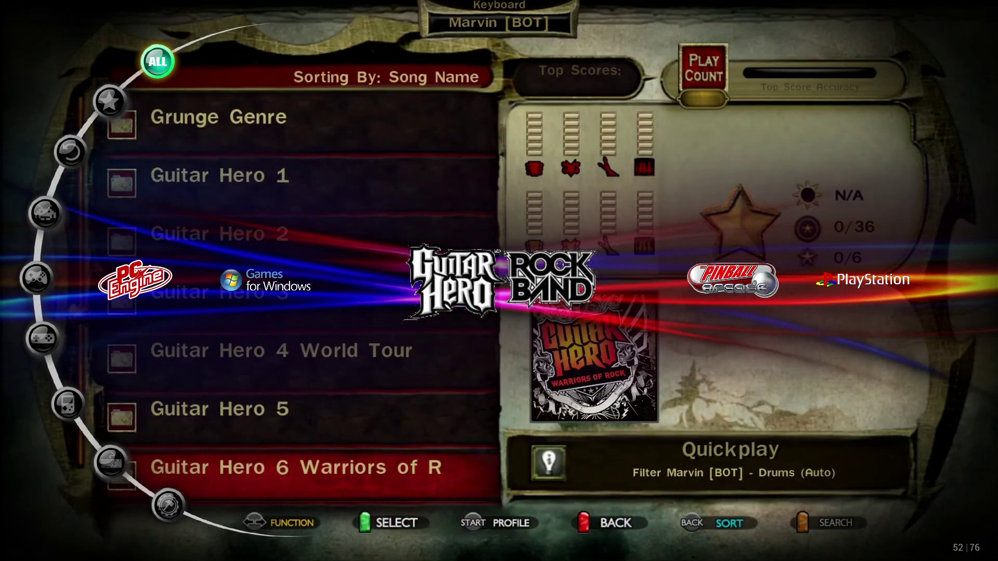
key(Return)
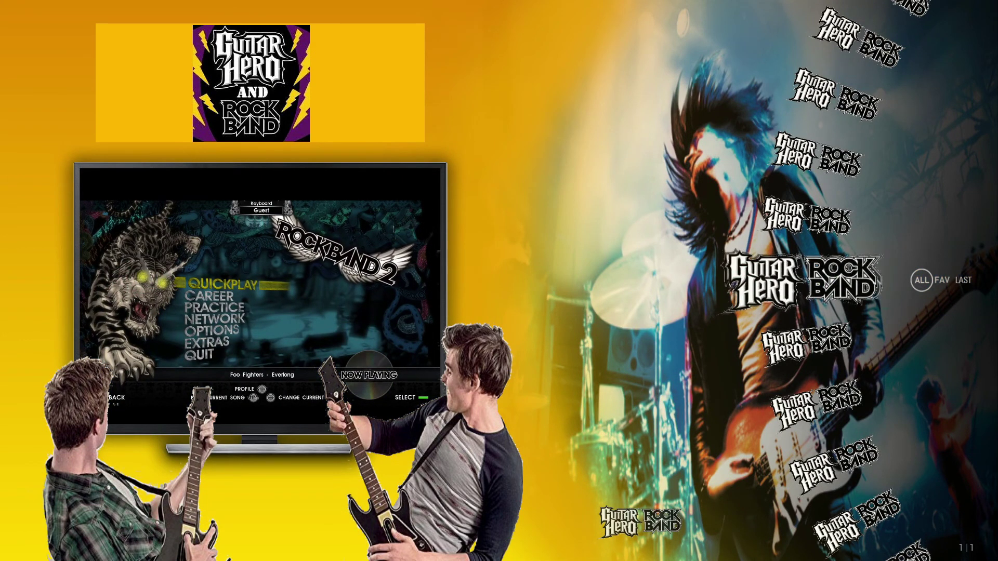
key(Return)
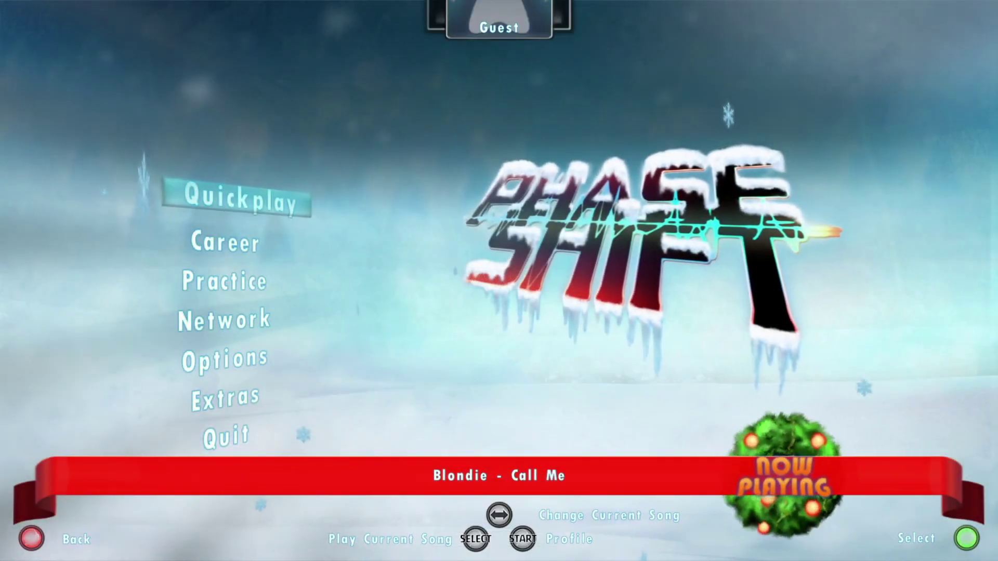
Step: Enter Practice mode from the Phase Shift main menu
key(Down)
key(Down)
key(Down)
key(Down)
key(Up)
key(Up)
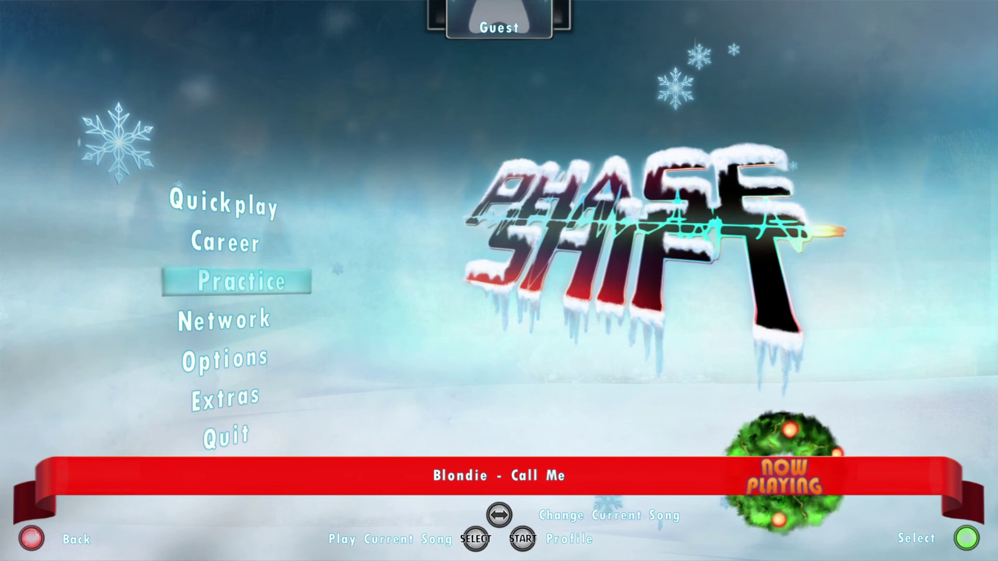
key(Return)
Step: Open the AC DC Live folder in the practice song list
key(Down)
key(Down)
key(Down)
key(Up)
key(Up)
key(Up)
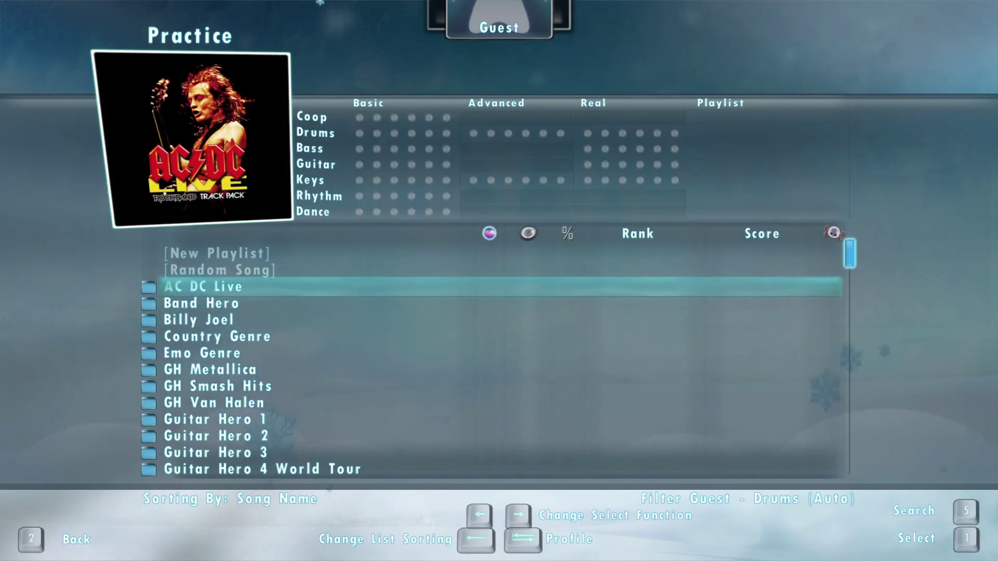
key(Return)
Step: Choose High Voltage (Live) from the AC/DC songs for practice
key(Down)
key(Down)
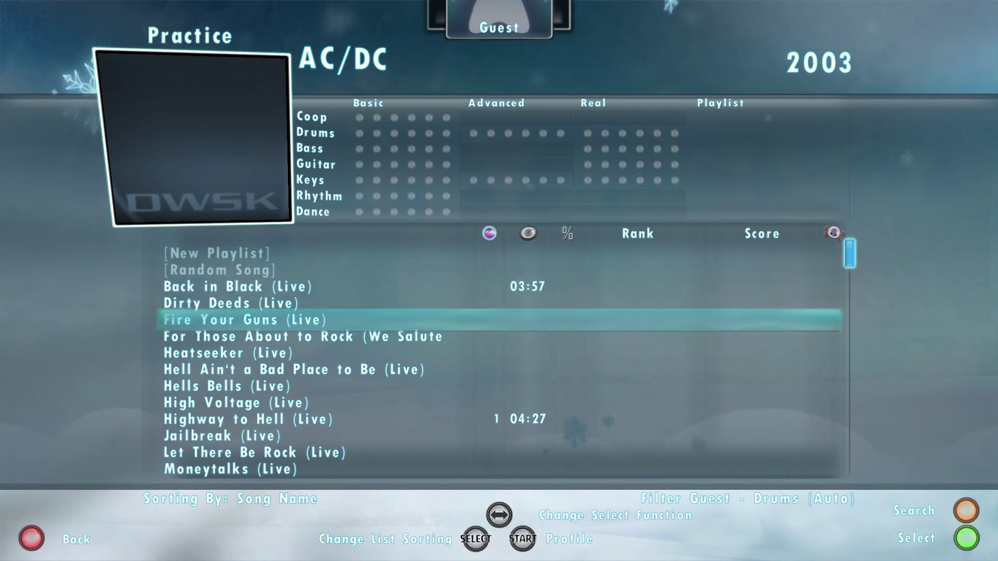
key(Down)
key(Down)
key(Down)
key(Down)
key(Down)
key(Down)
key(Down)
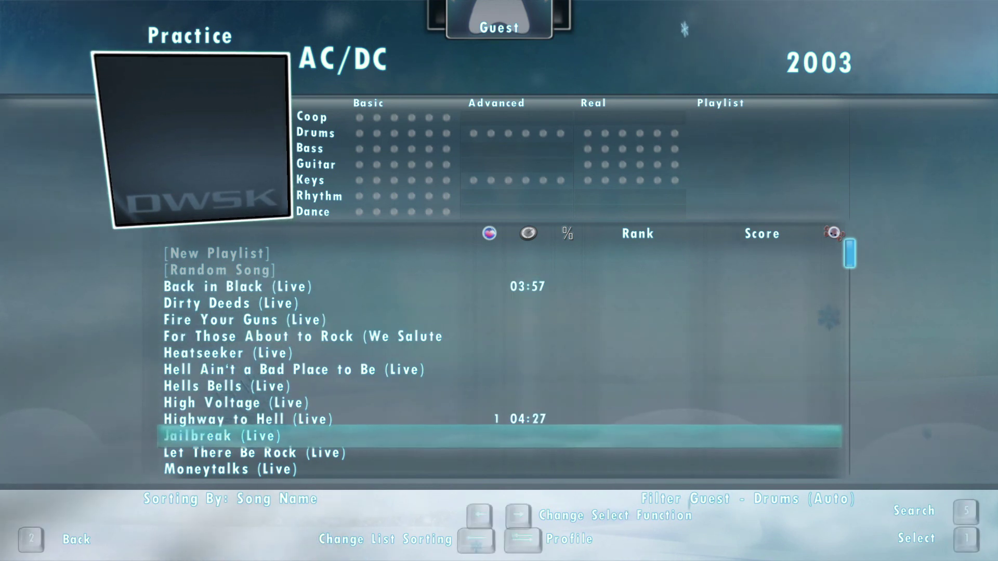
key(Up)
key(Up)
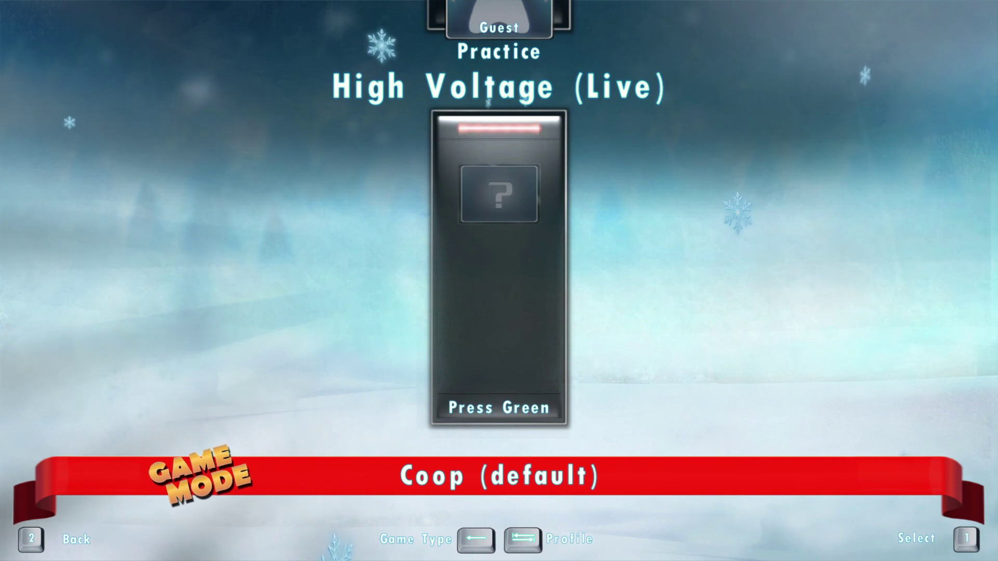
Step: Join the practice song as the Guest player and choose Guitar as the instrument
key(1)
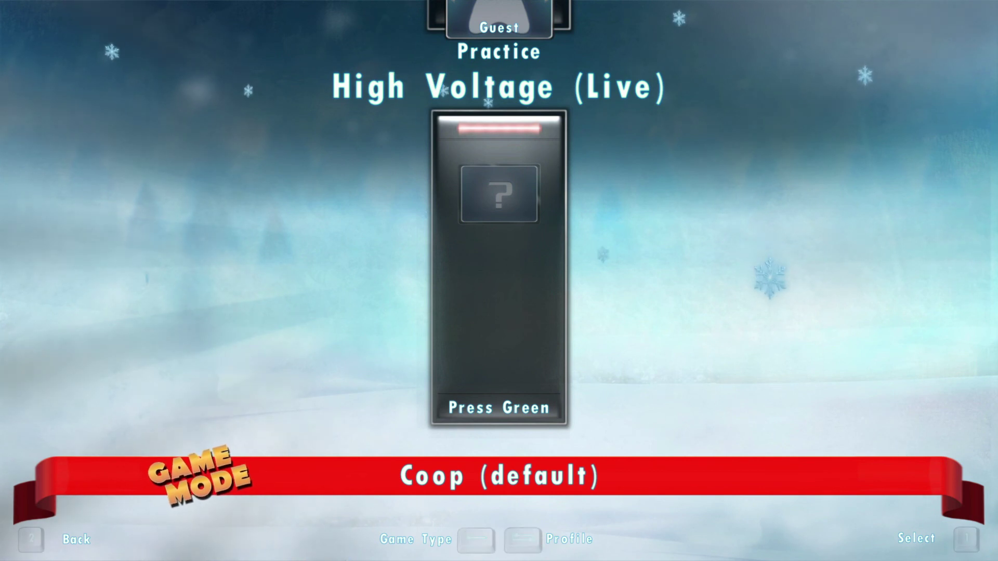
key(Down)
key(Up)
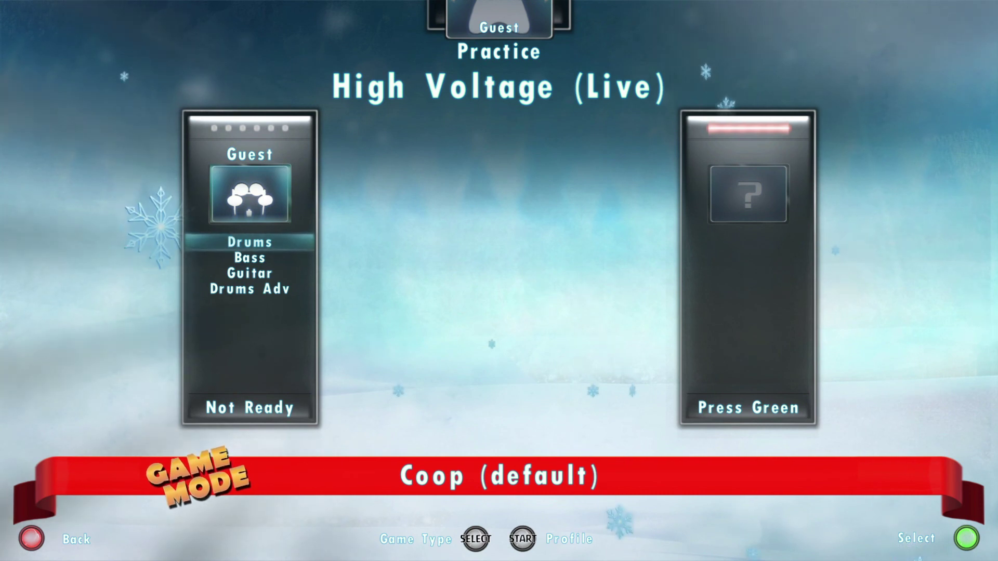
key(Down)
key(Down)
key(Down)
key(Up)
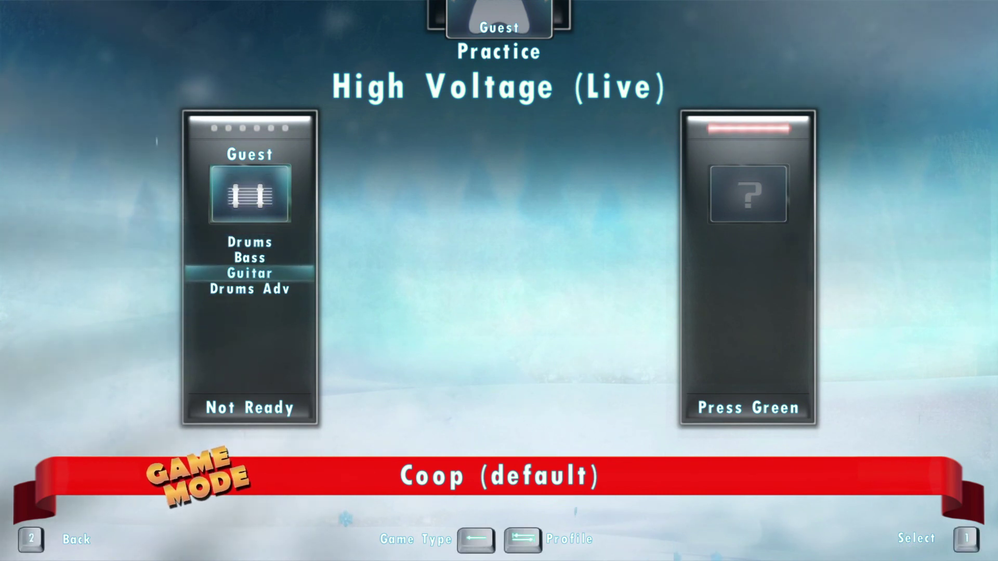
key(1)
Step: Set the difficulty to Medium and start practising the song
key(Up)
key(Up)
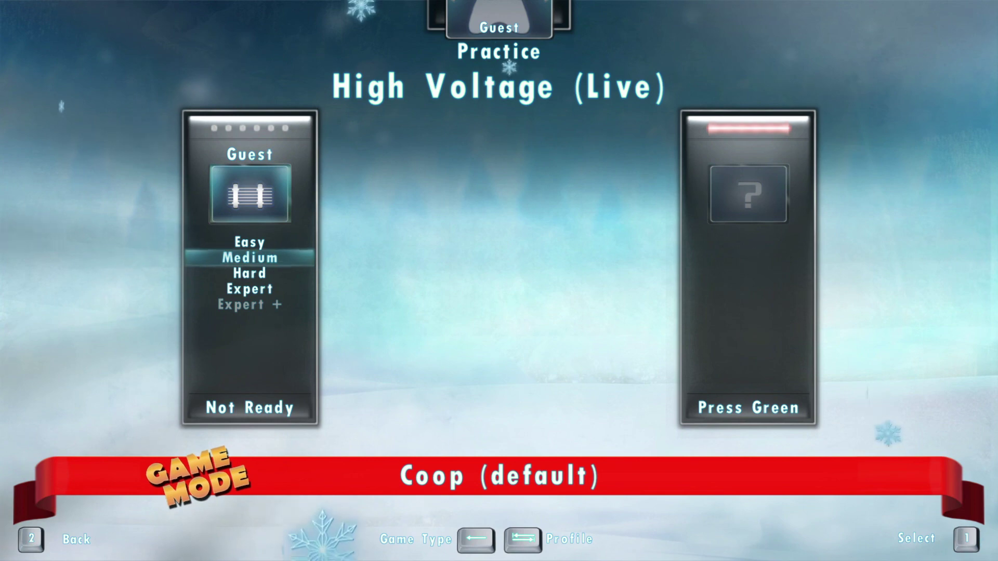
key(1)
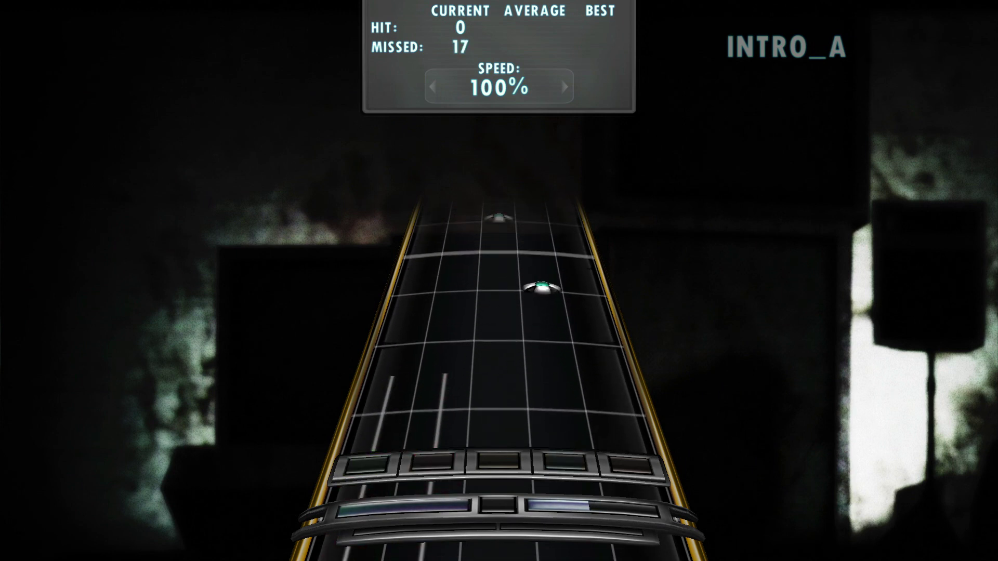
Step: Try a few notes in the song's intro and return to the Phase Shift main menu
key(d)
key(f)
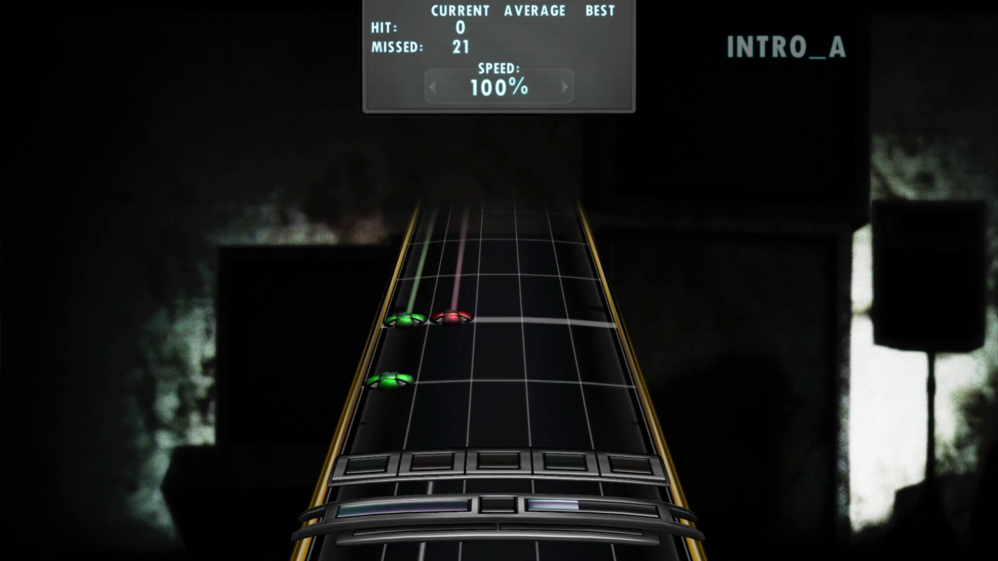
key(a)
key(s)
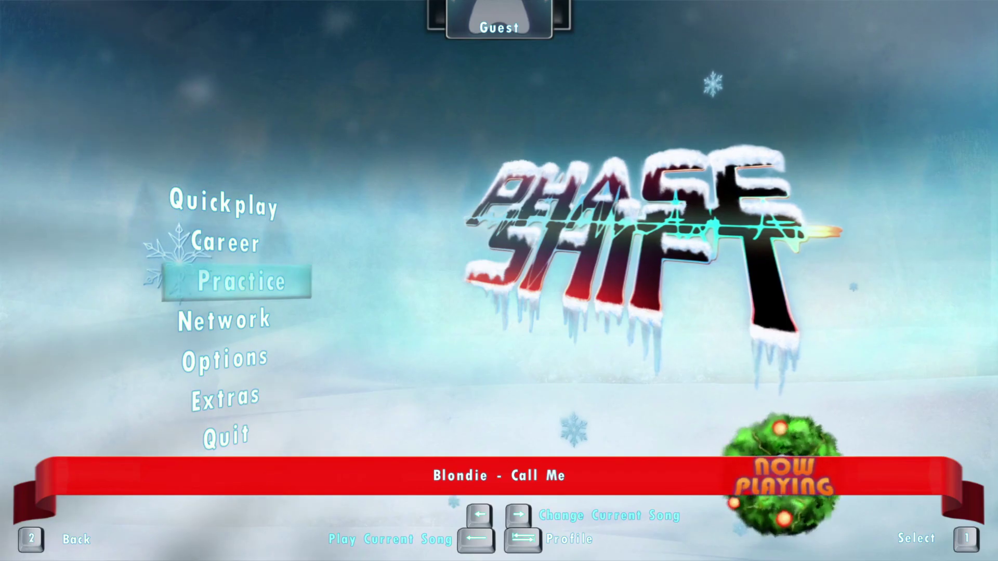
Step: Open the game's Options from the Phase Shift main menu
key(Down)
key(Down)
key(Down)
key(Up)
key(Up)
key(Up)
key(Down)
key(Down)
key(Return)
Step: Look through the game's options list and check the Music Path setting
key(Down)
key(Down)
key(Down)
key(Down)
key(Down)
key(Down)
key(Down)
key(Down)
key(Down)
key(Down)
key(Up)
key(Up)
key(Up)
key(Up)
key(Up)
key(Up)
key(alt)
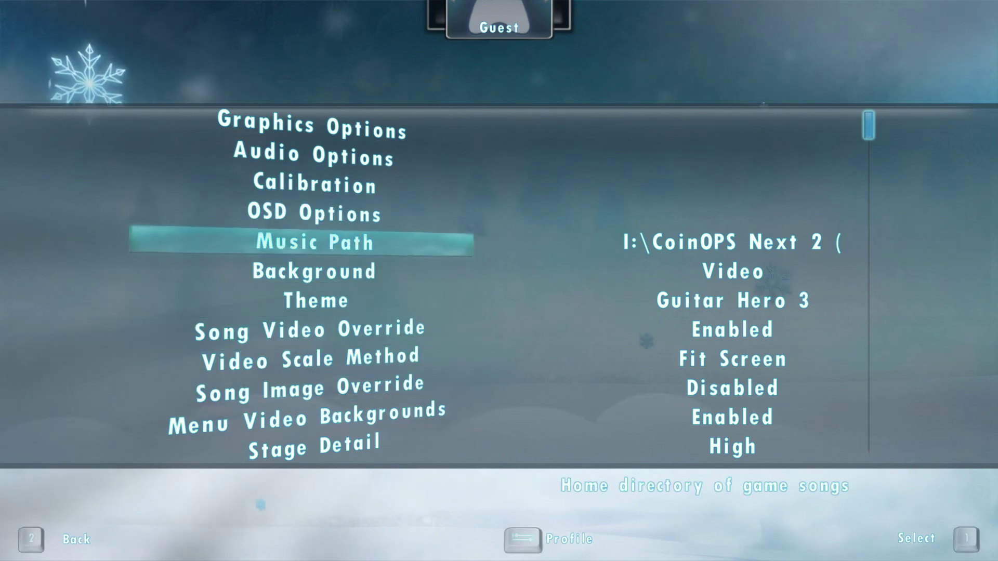